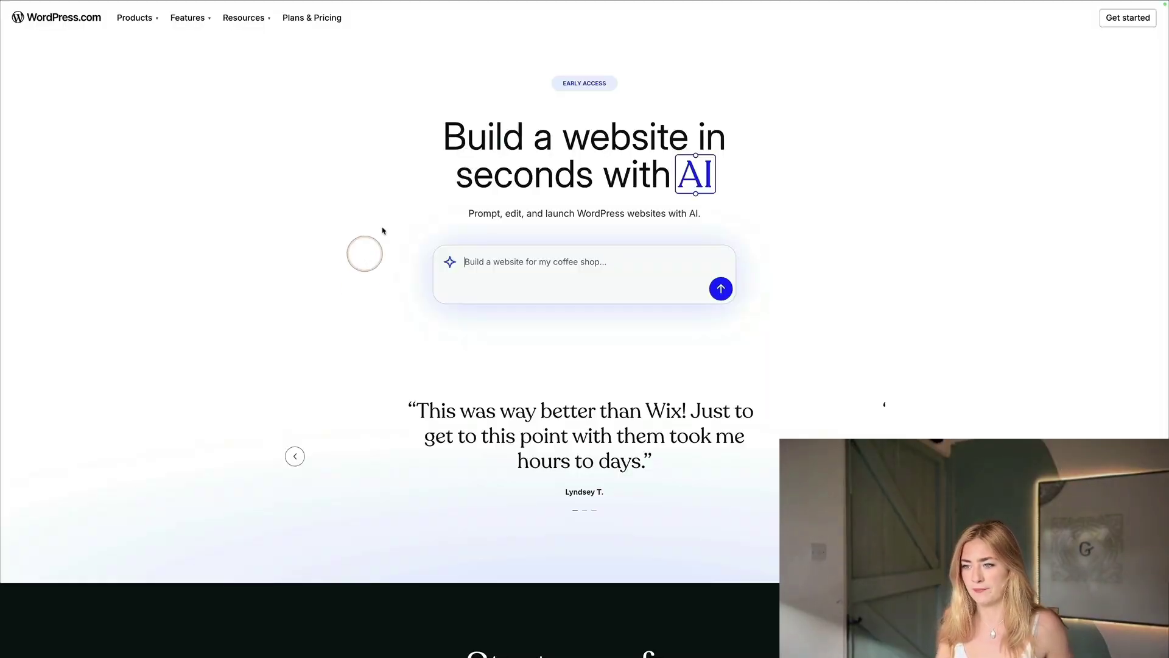
# Describe a classy film-production website for Marsland Studios in the builder's prompt box
pyautogui.click(494, 243)
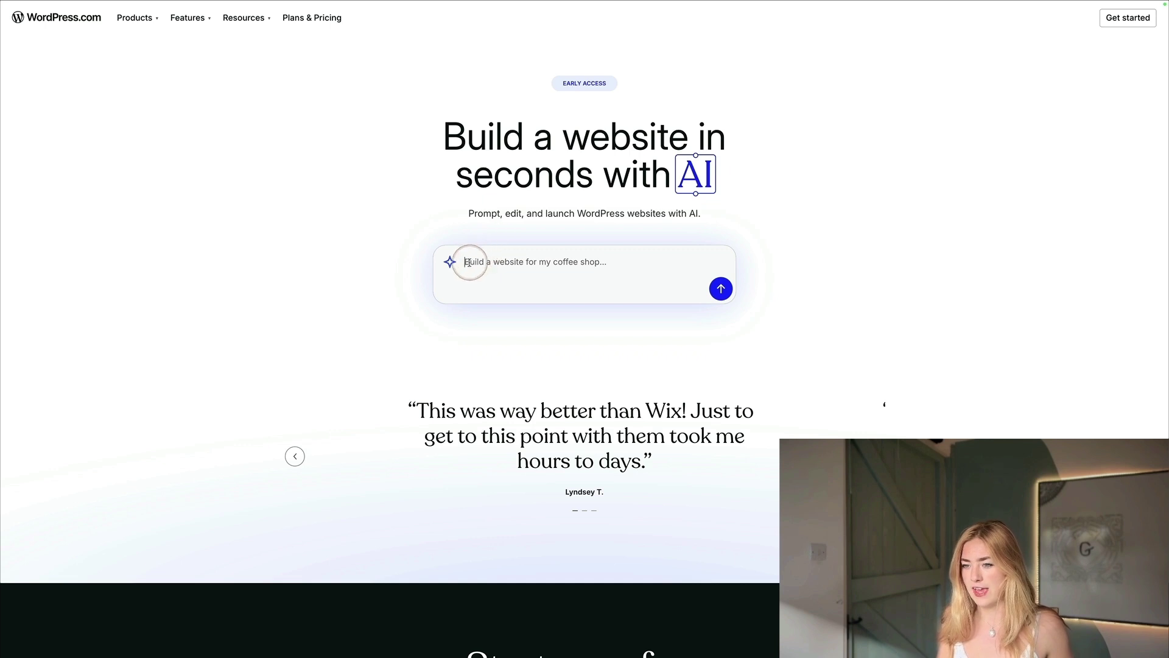
pyautogui.press('capslock')
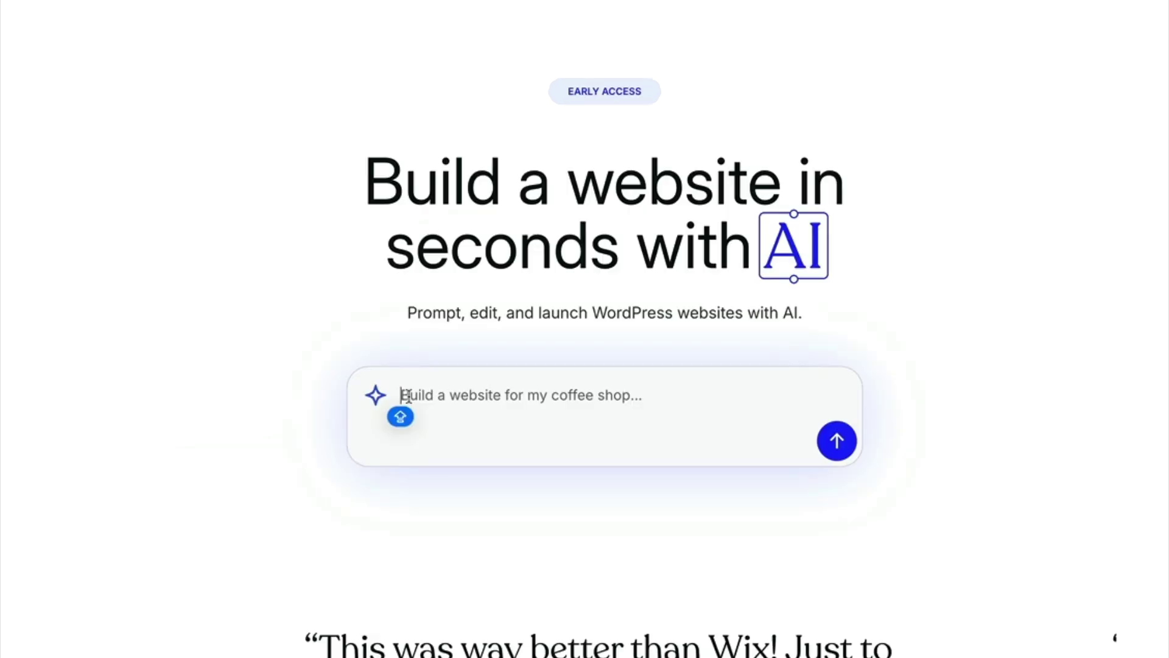
pyautogui.click(406, 395)
pyautogui.write('Bu')
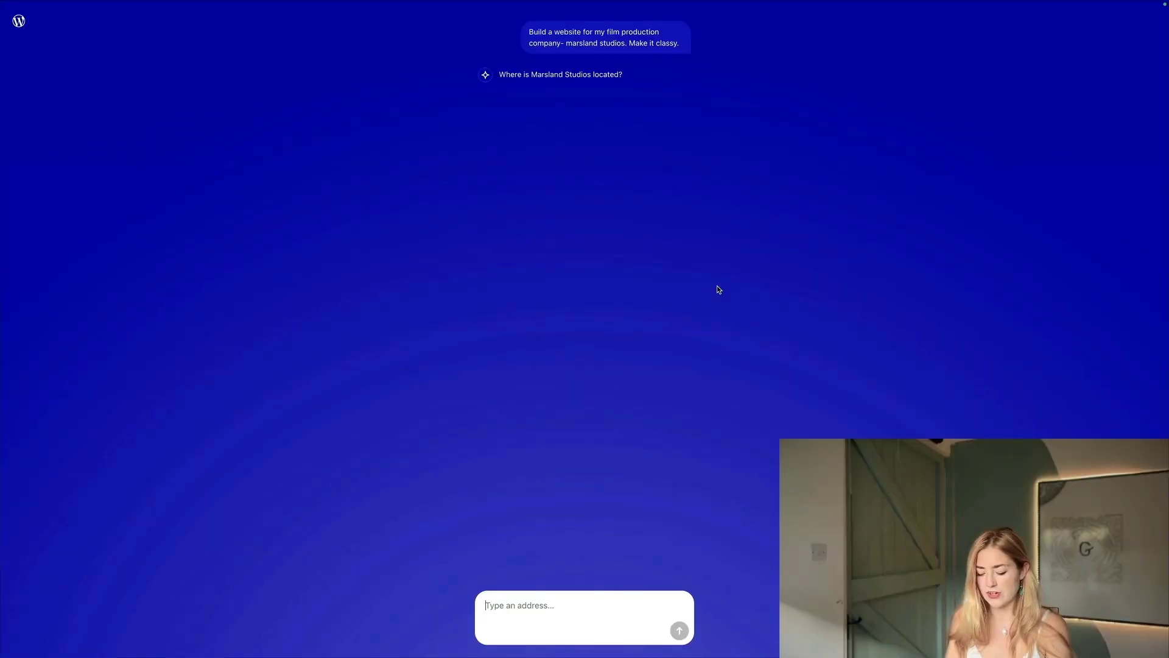
# Give Bristol as the studio location and approve creating the site
pyautogui.write('Bristol\\')
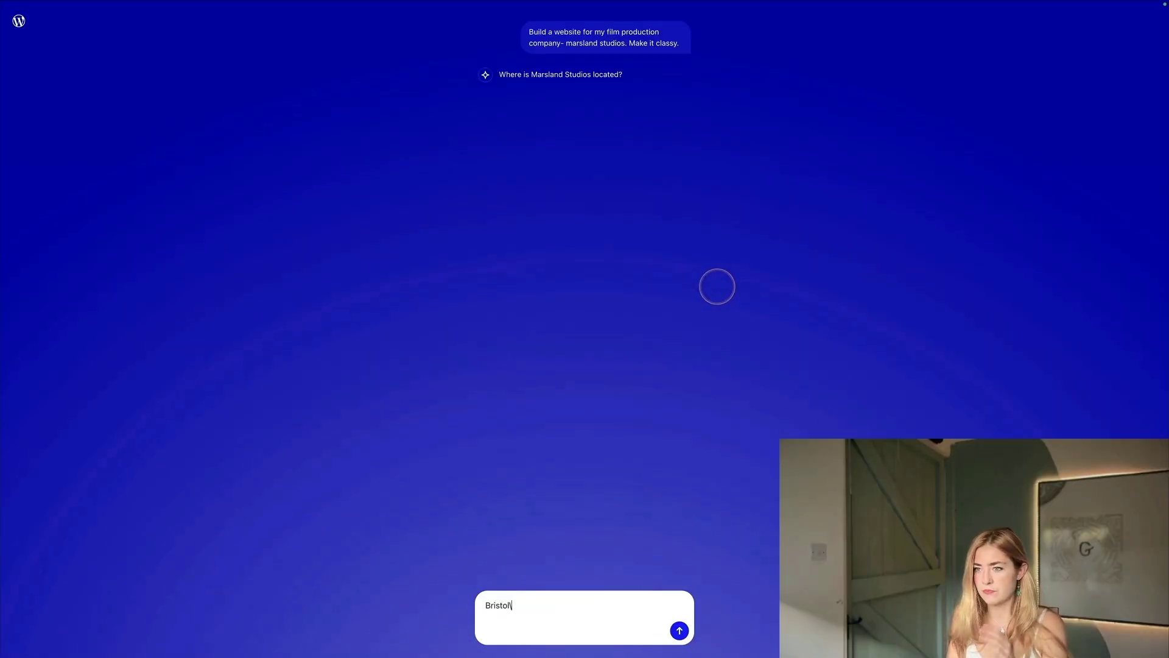
pyautogui.press('Return')
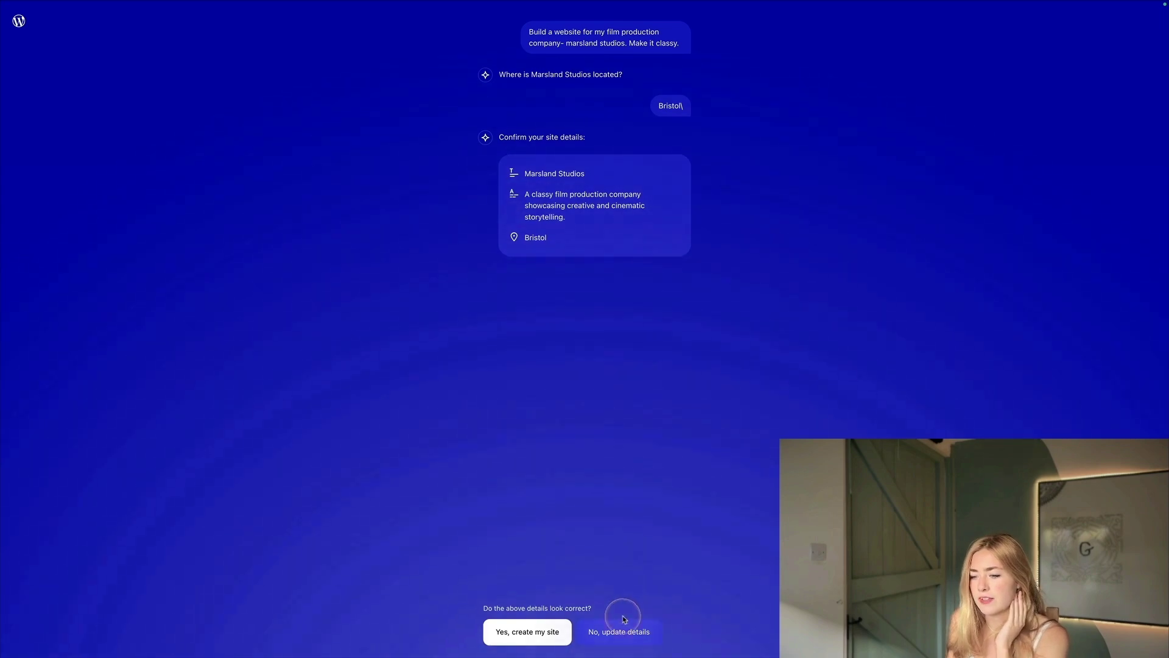
pyautogui.click(524, 632)
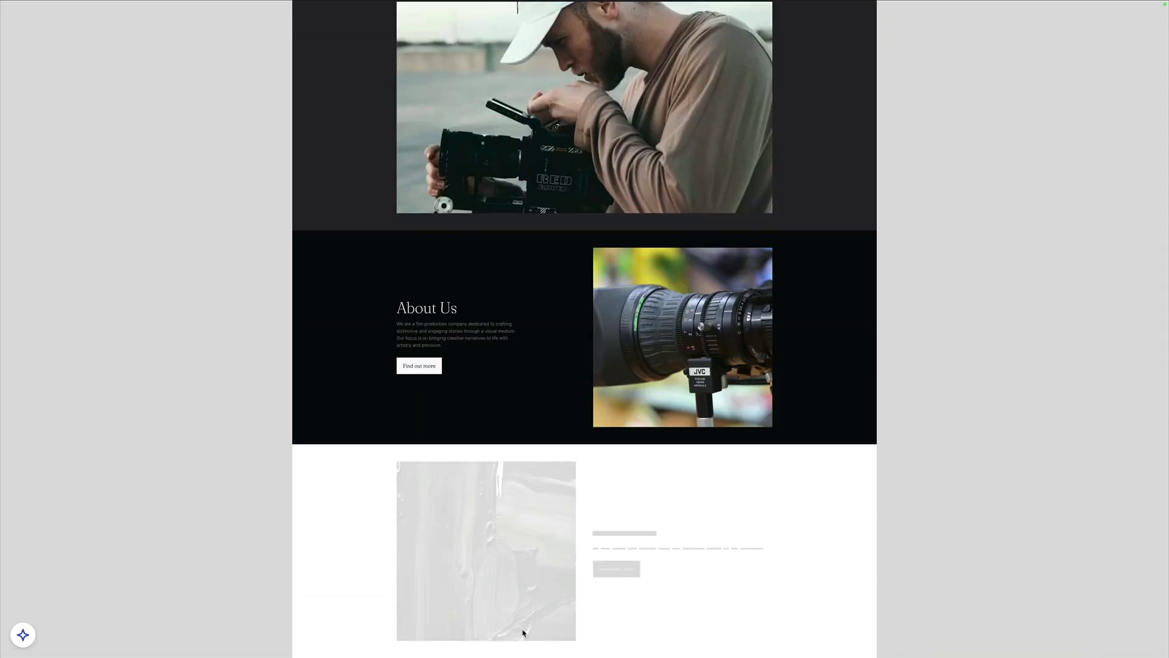
# Scroll through the generated Marsland Studios homepage preview as it finishes building
pyautogui.scroll(-3, 523, 633)
pyautogui.scroll(-2, 523, 633)
pyautogui.scroll(-1, 522, 633)
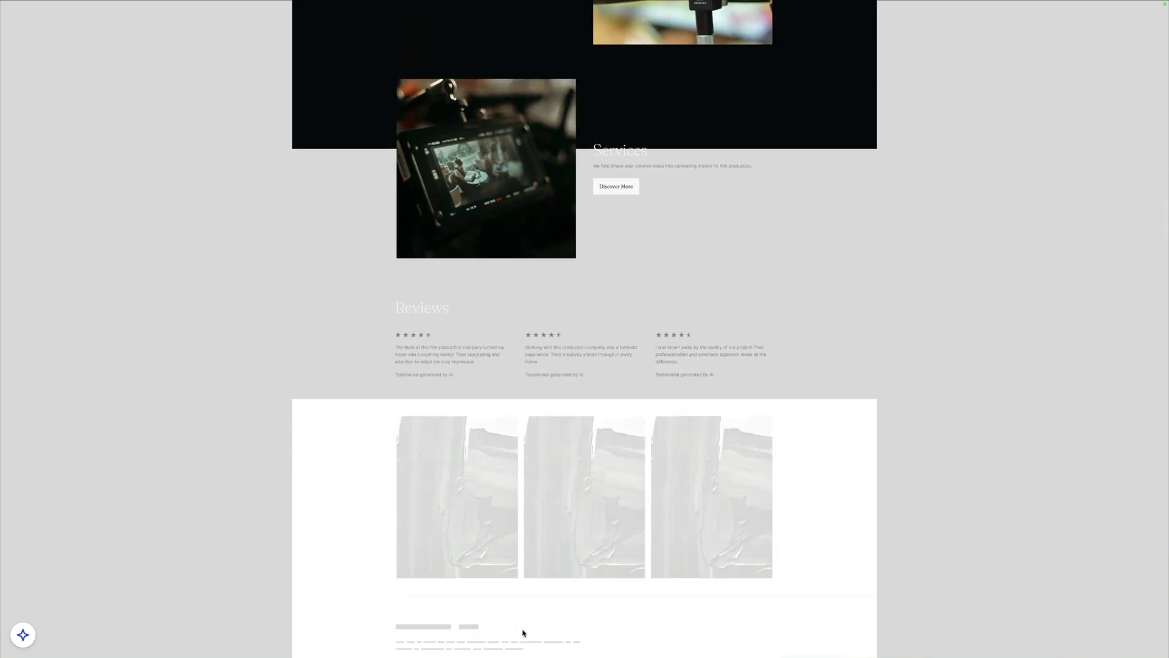
pyautogui.scroll(-2, 522, 633)
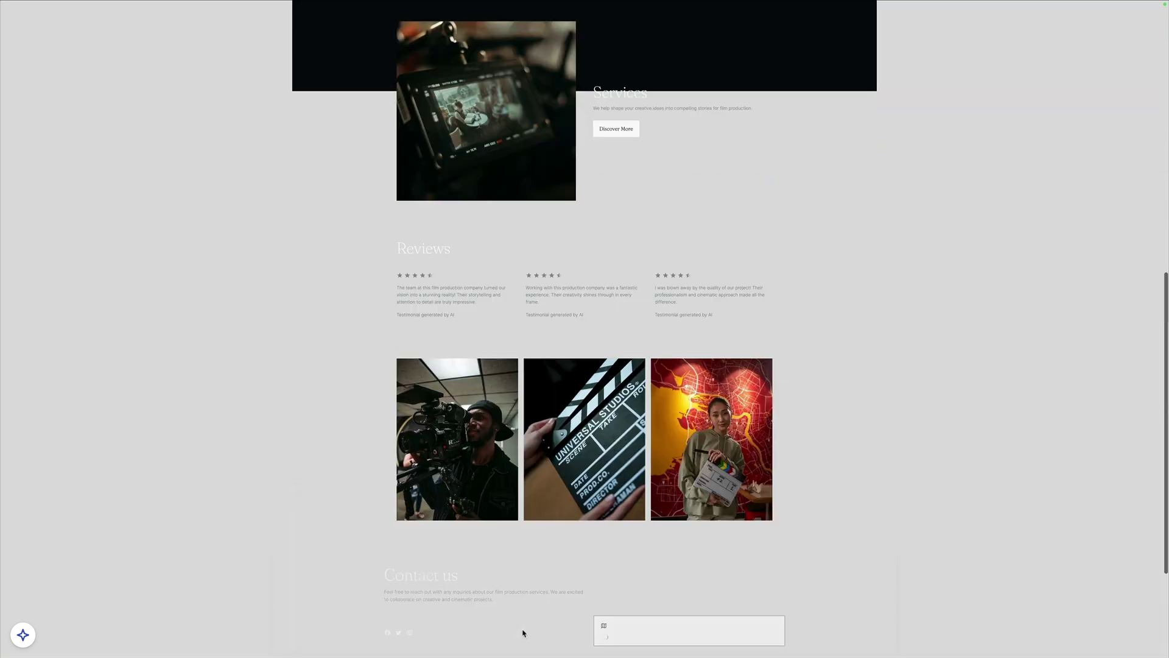
pyautogui.scroll(-3, 522, 633)
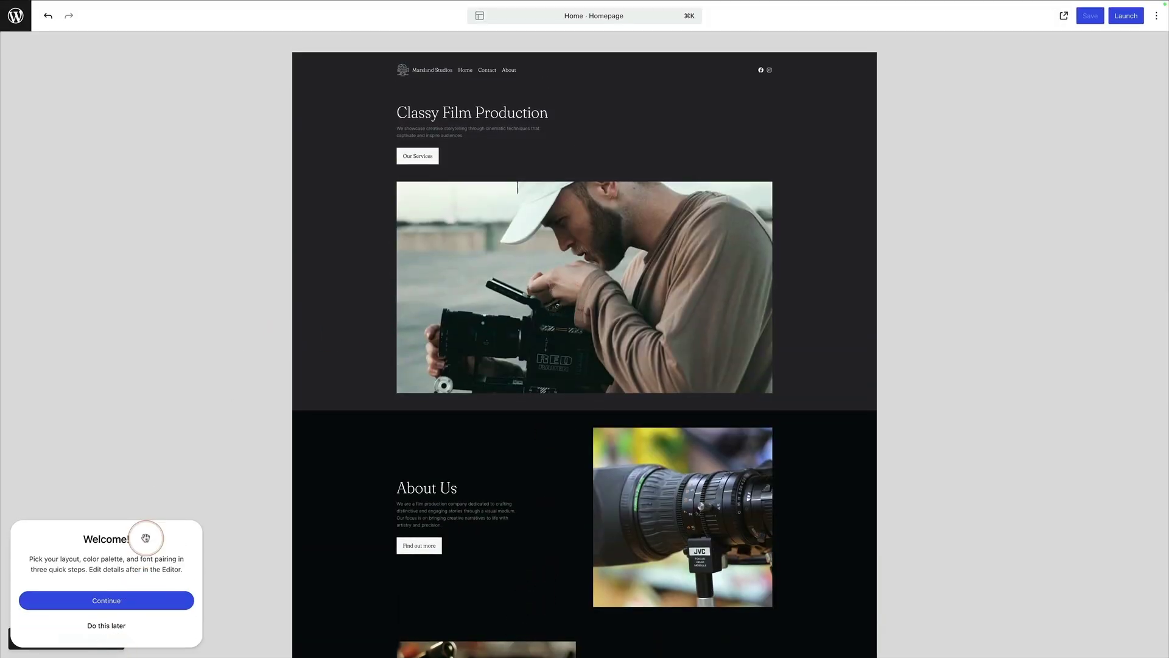
# Browse the homepage layouts and choose the one with the heading beside a tall photo
pyautogui.click(139, 601)
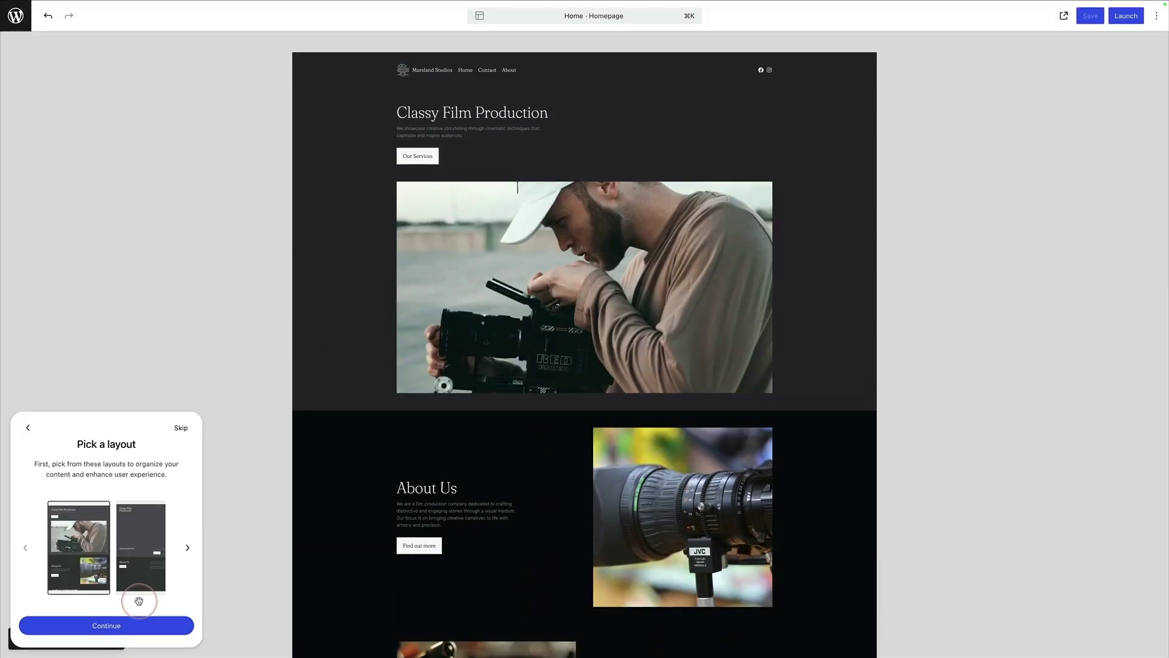
pyautogui.click(187, 547)
pyautogui.click(26, 547)
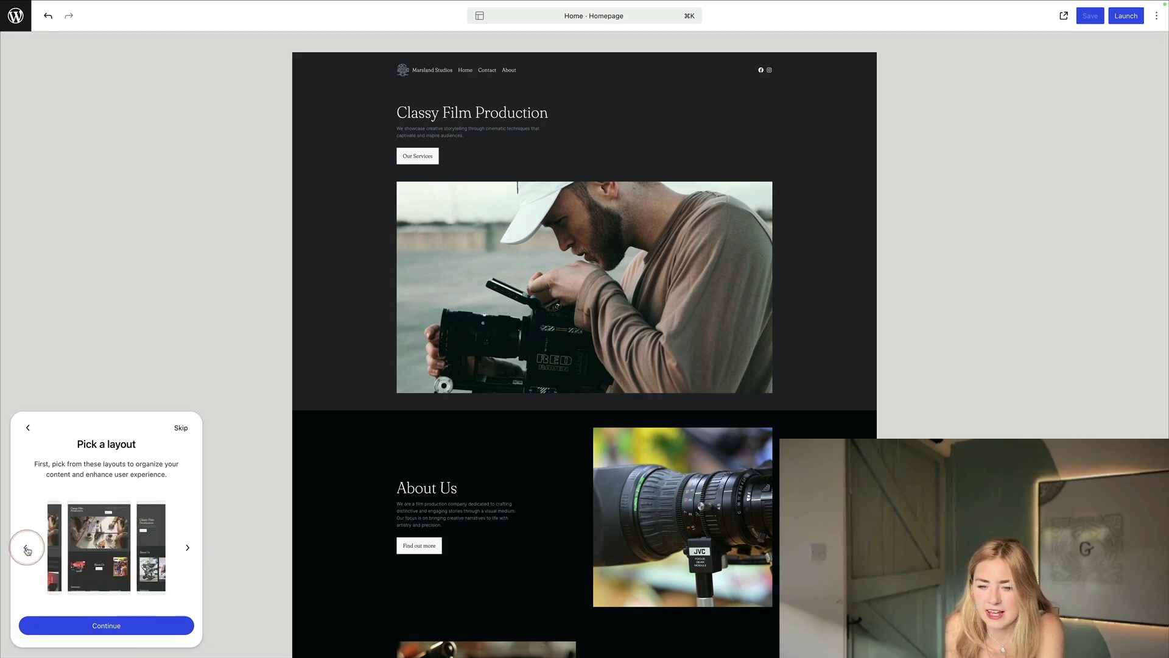
pyautogui.click(149, 549)
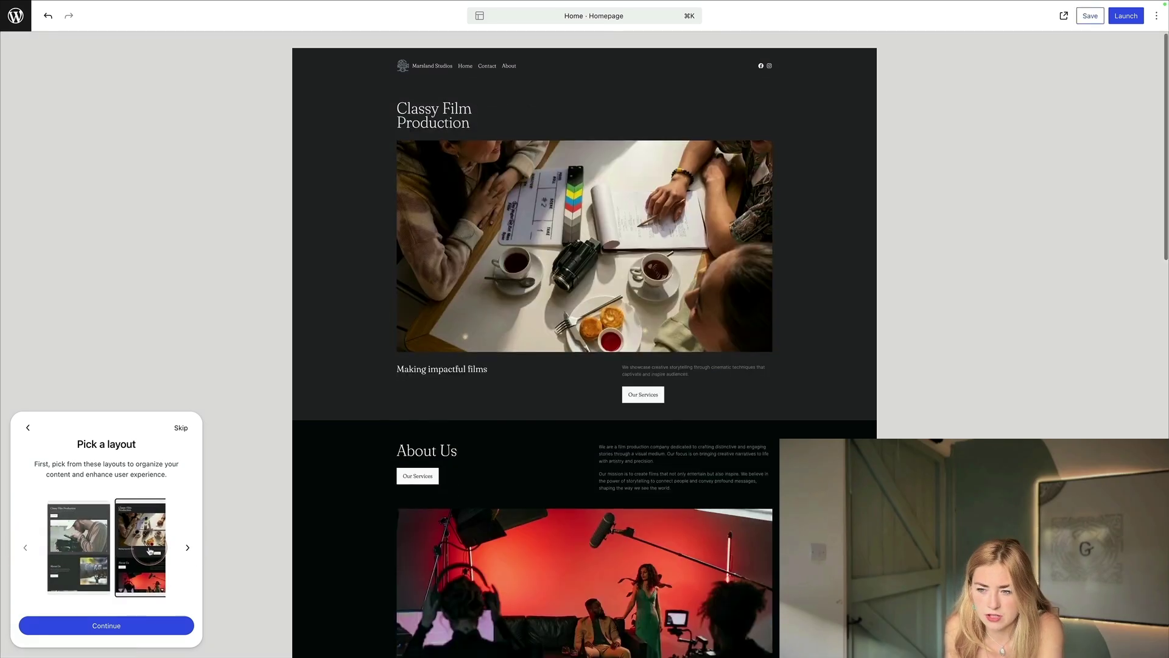
pyautogui.click(148, 551)
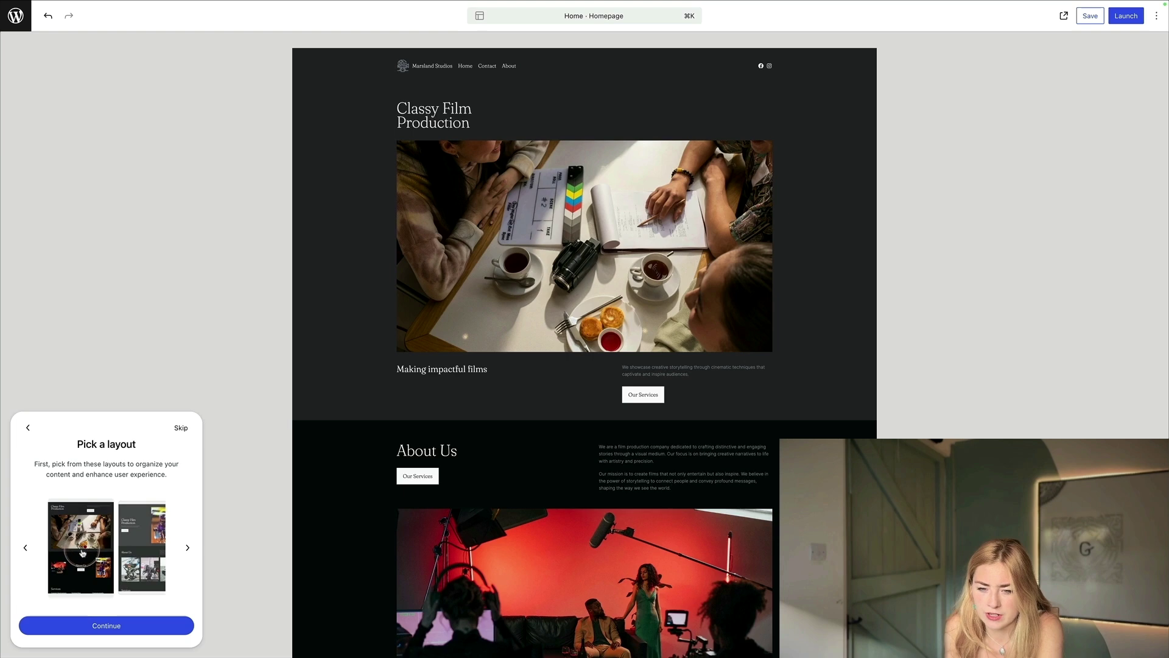
pyautogui.click(138, 555)
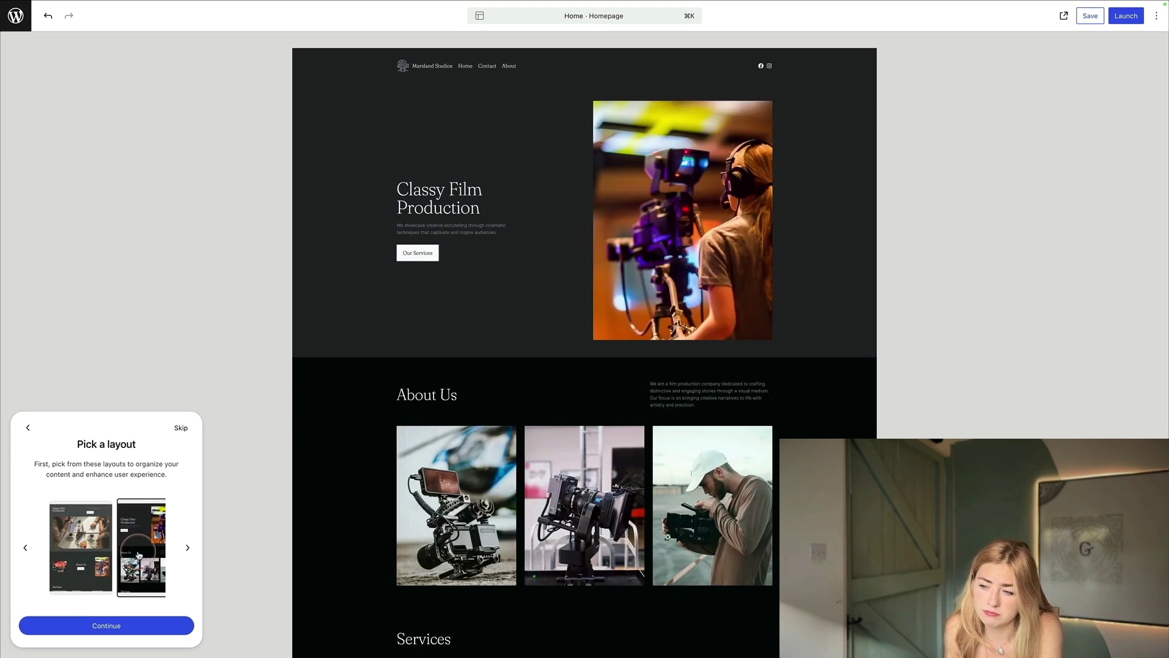
pyautogui.click(139, 554)
pyautogui.click(190, 548)
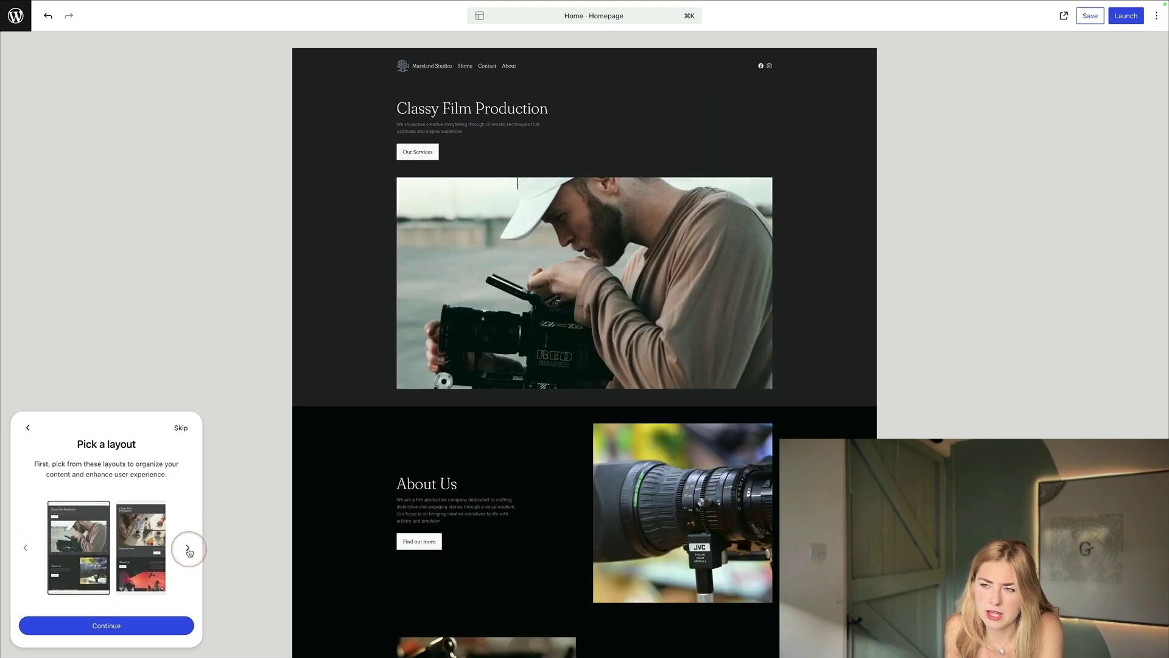
pyautogui.click(72, 551)
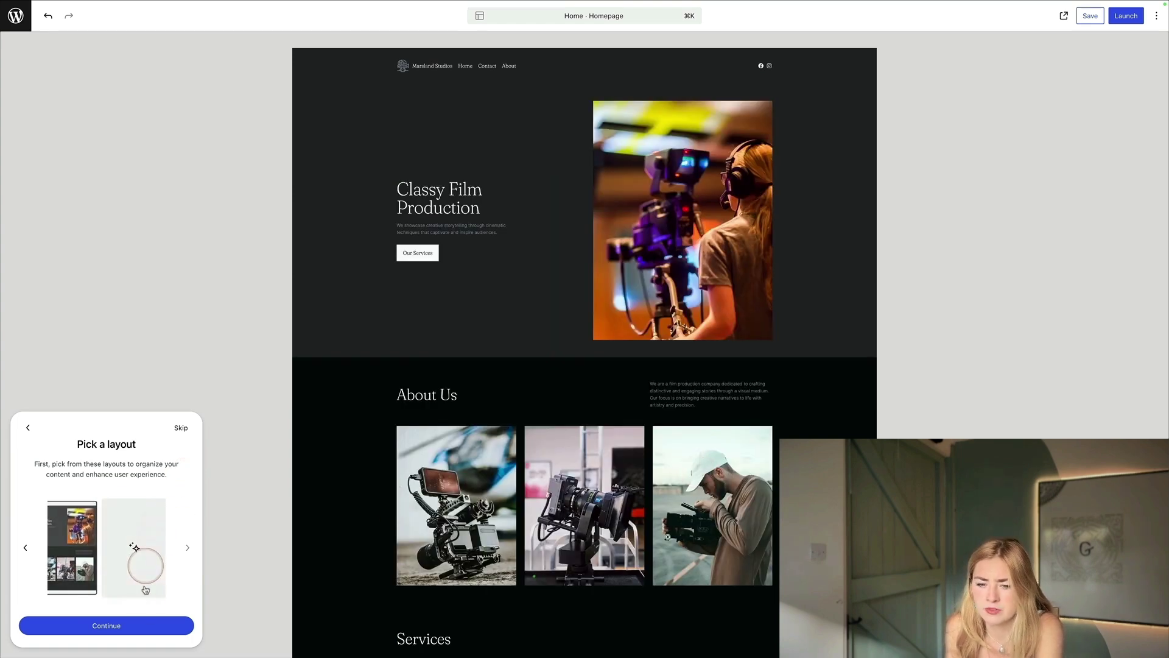
pyautogui.click(139, 626)
# Preview the yellow-green and red palettes, then return the site to the dark palette
pyautogui.click(170, 484)
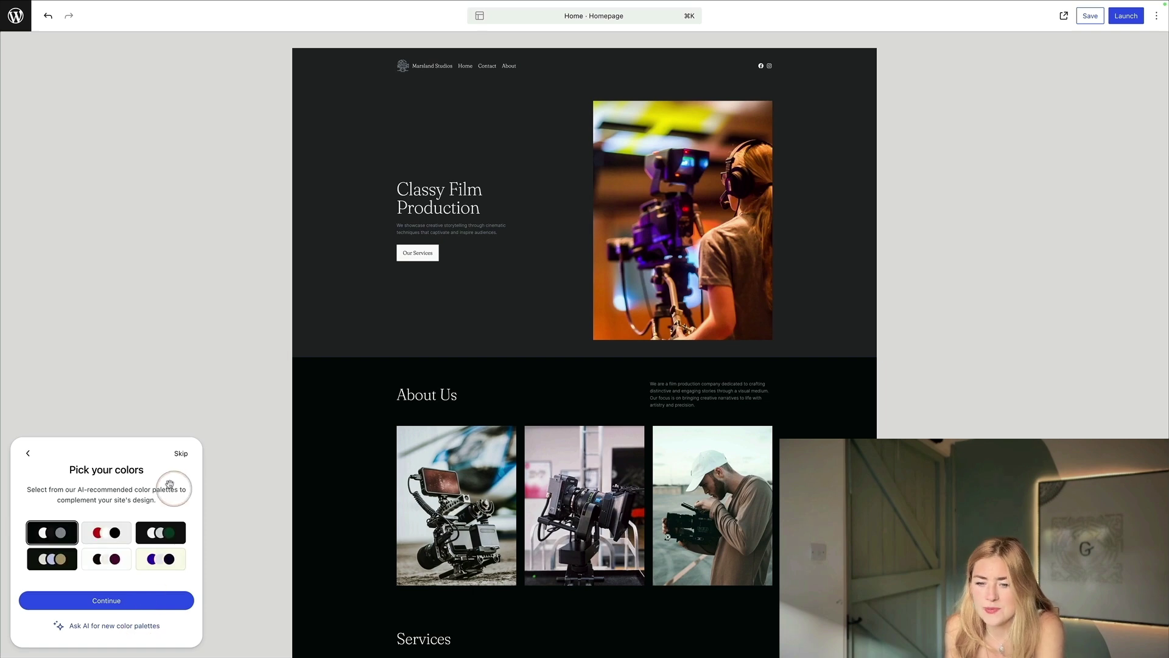
pyautogui.click(53, 559)
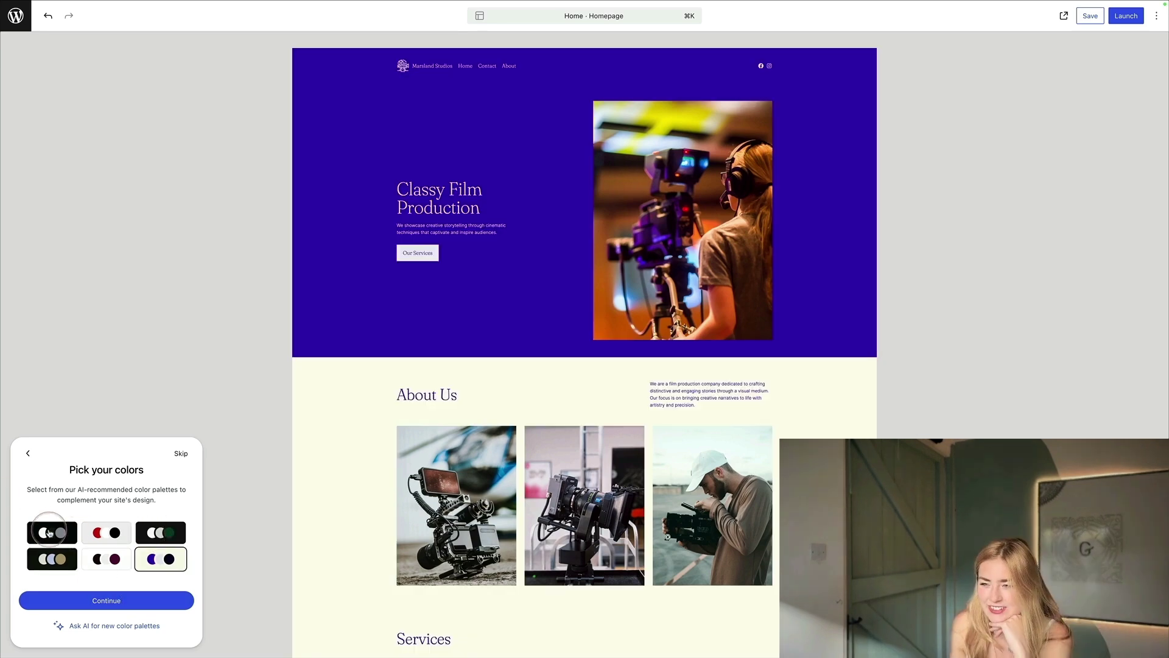
pyautogui.click(50, 532)
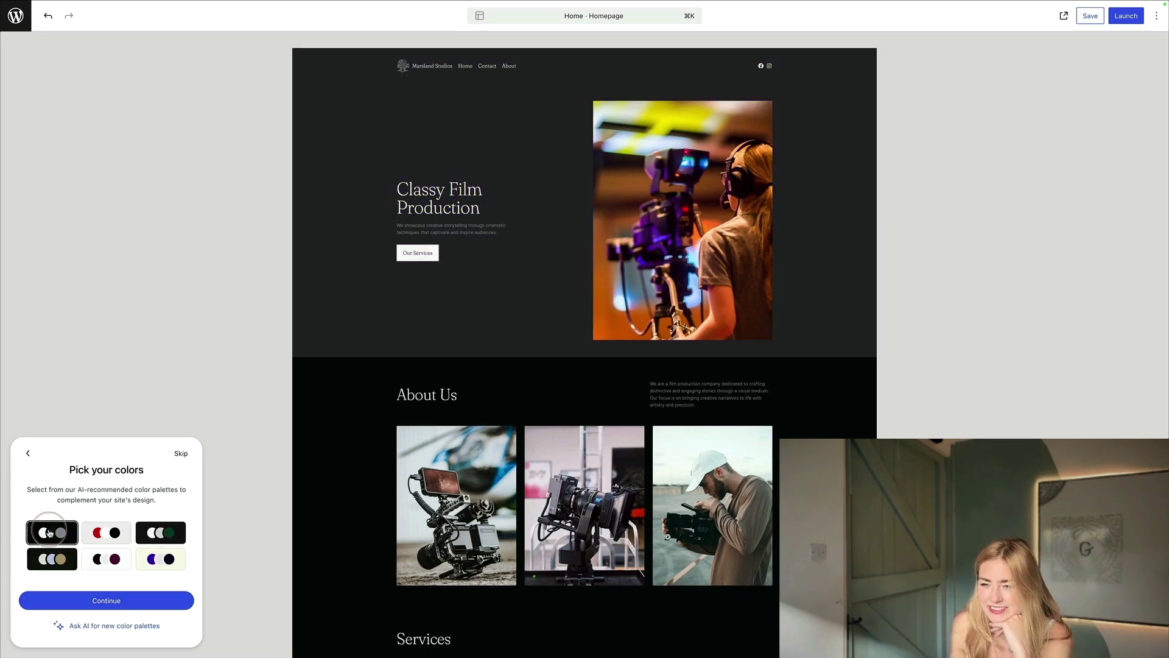
pyautogui.click(114, 533)
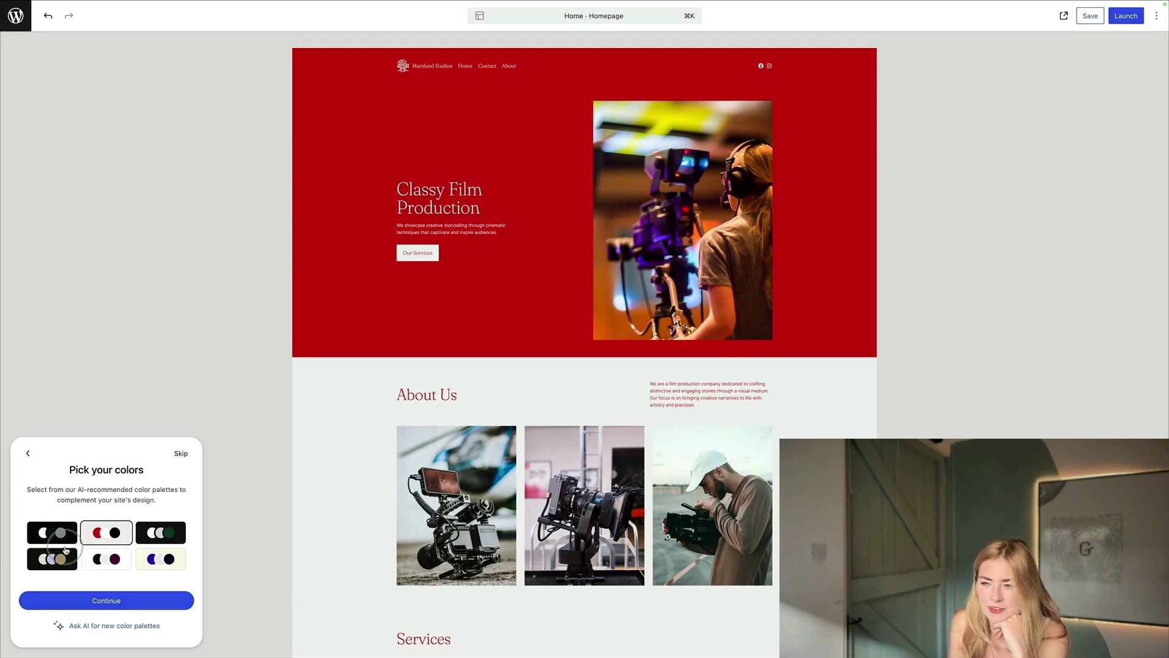
pyautogui.click(65, 549)
pyautogui.click(134, 624)
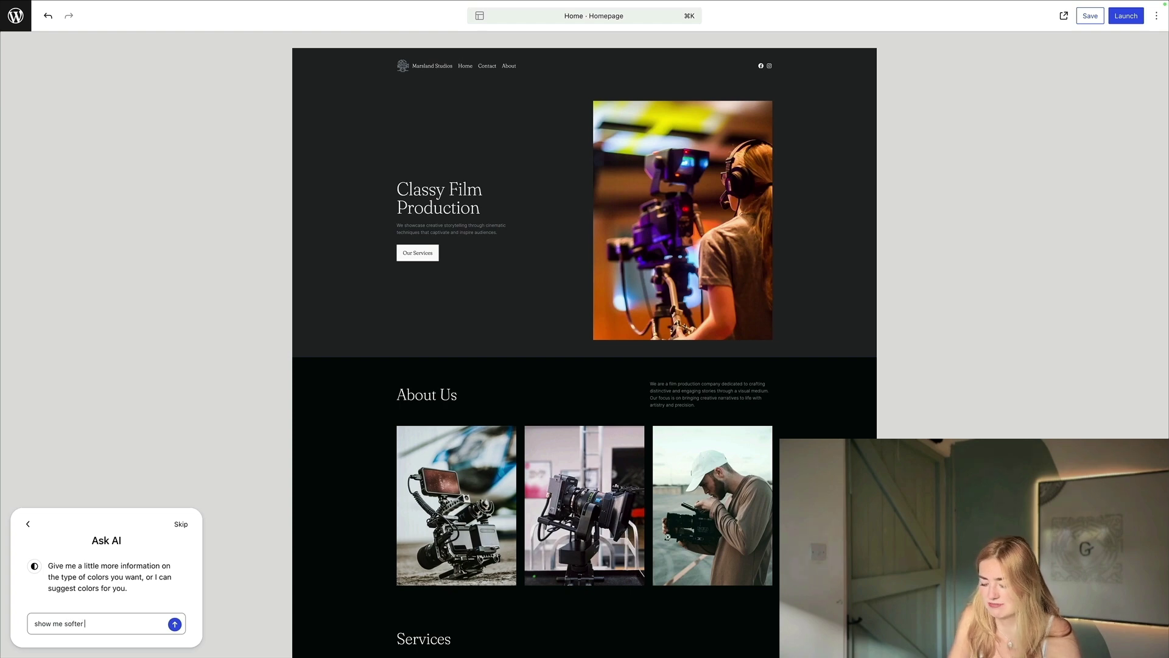
# Request softer colours, preview the olive-cream and beige palettes, and keep the black palette
pyautogui.press('Return')
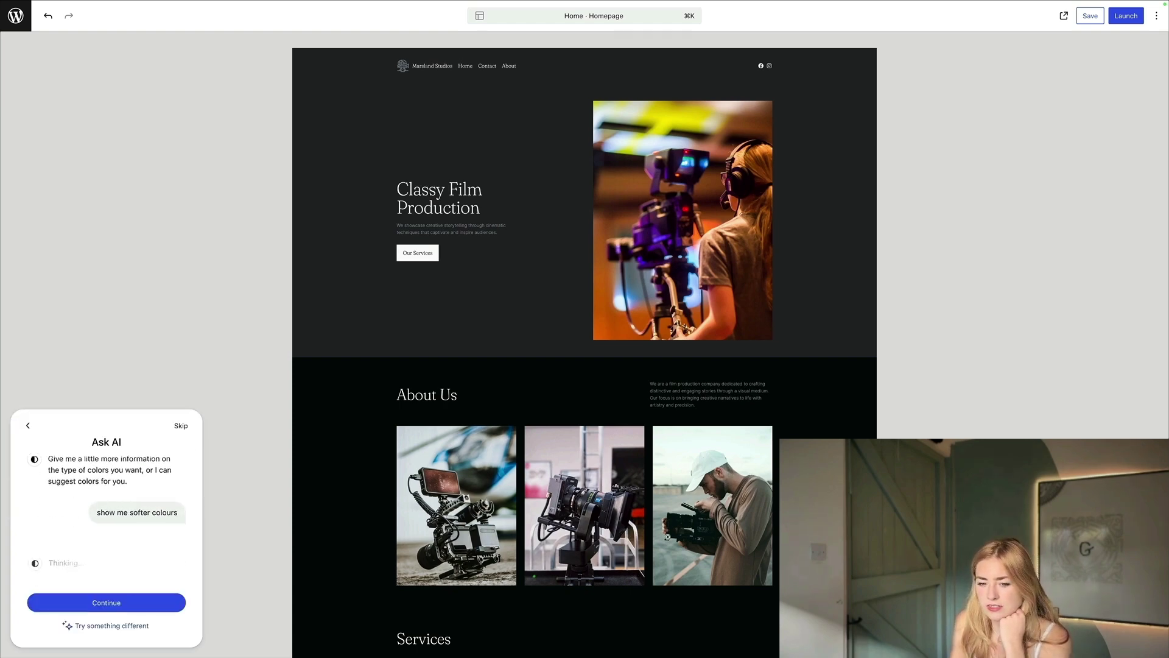
pyautogui.click(59, 555)
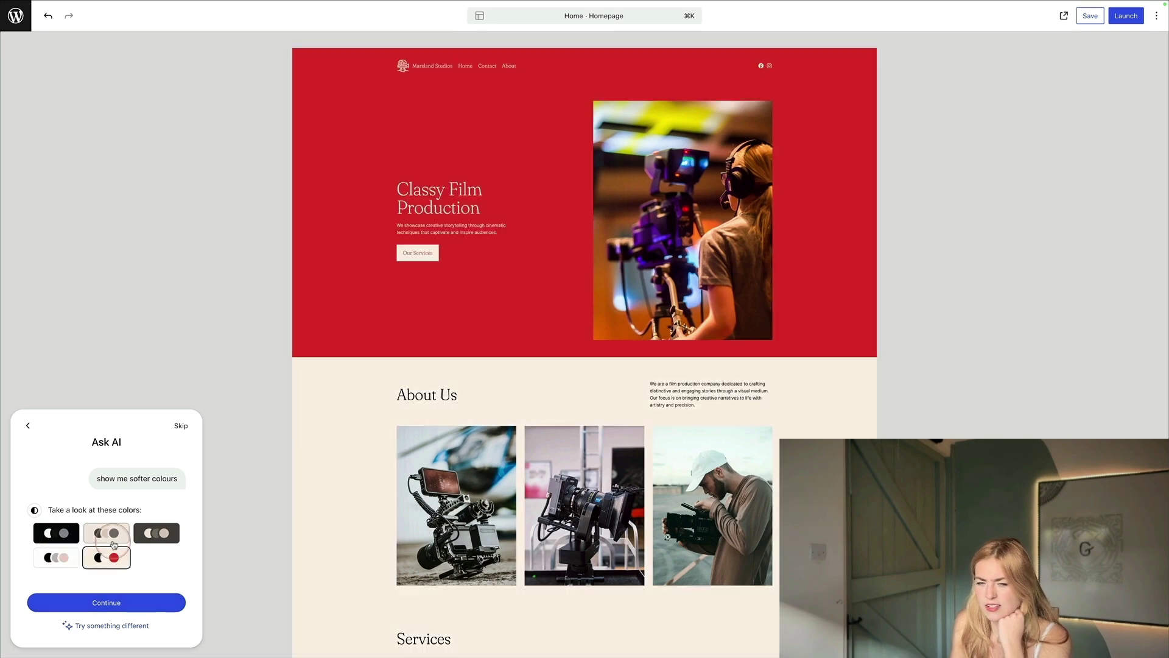
pyautogui.click(112, 532)
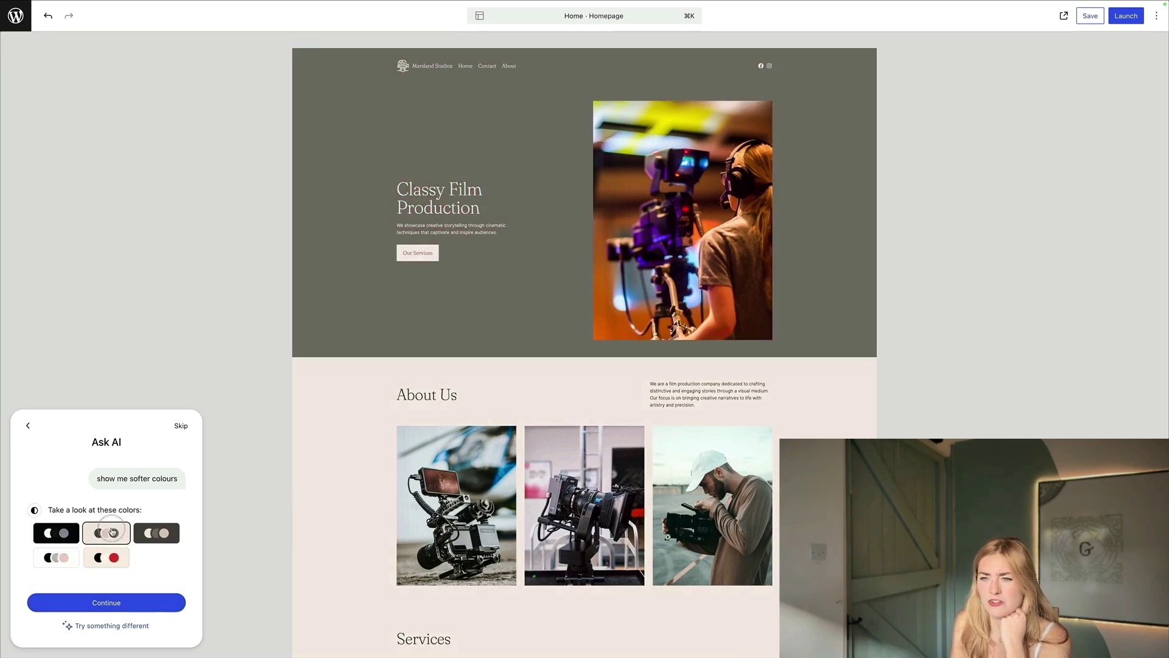
pyautogui.click(162, 537)
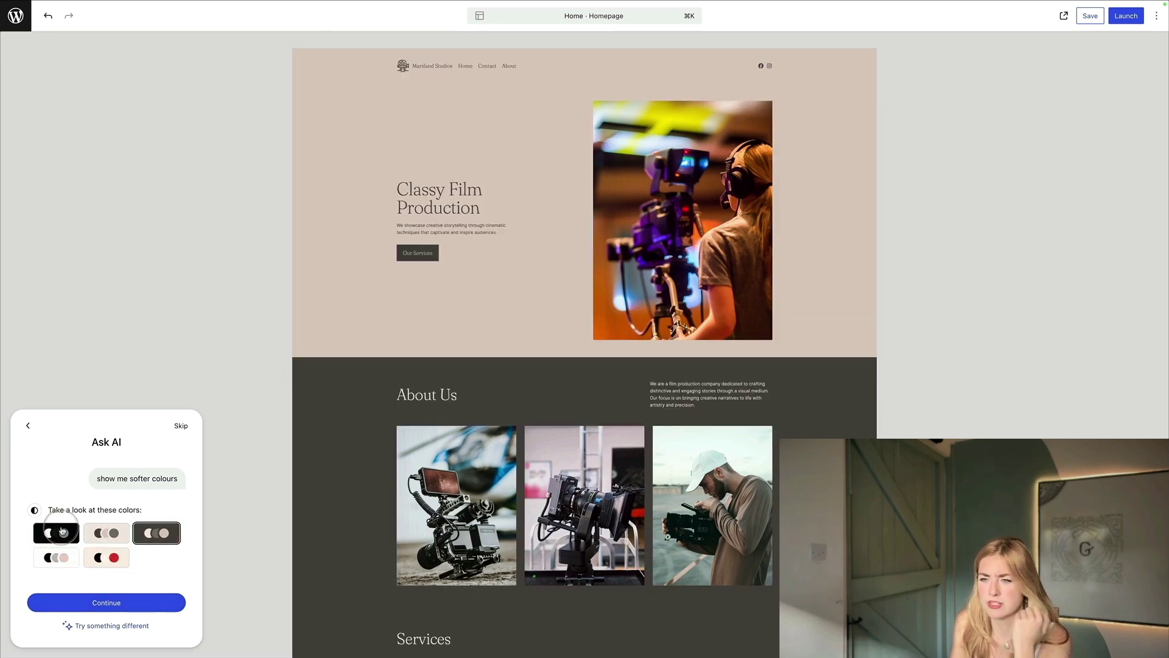
pyautogui.click(61, 532)
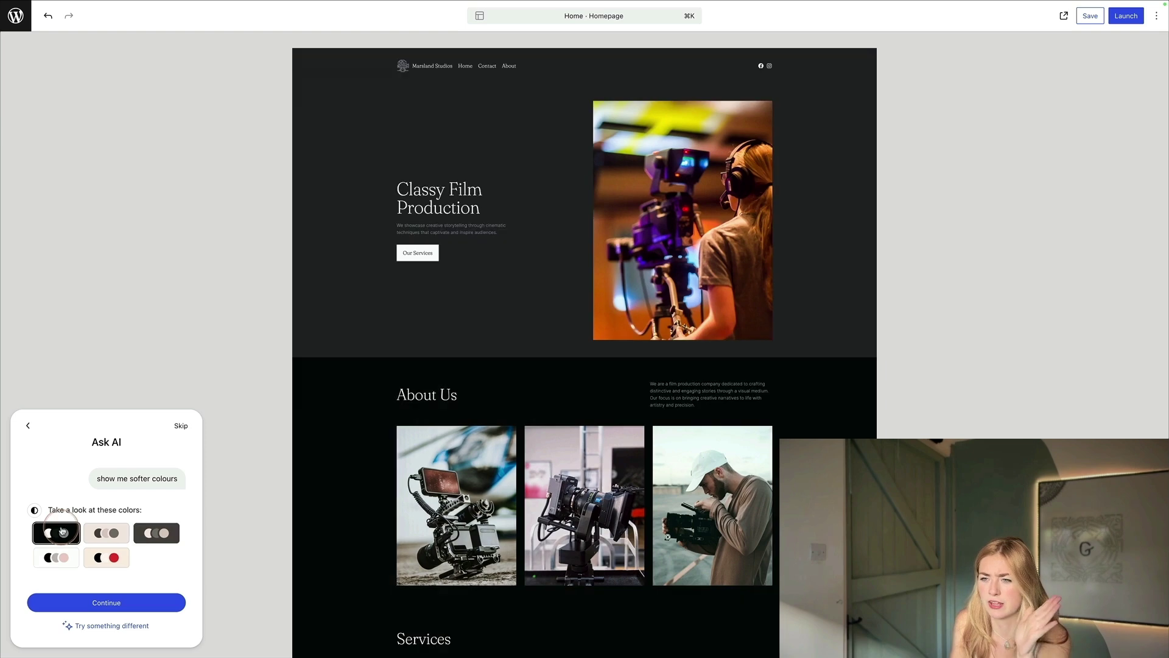
pyautogui.click(163, 536)
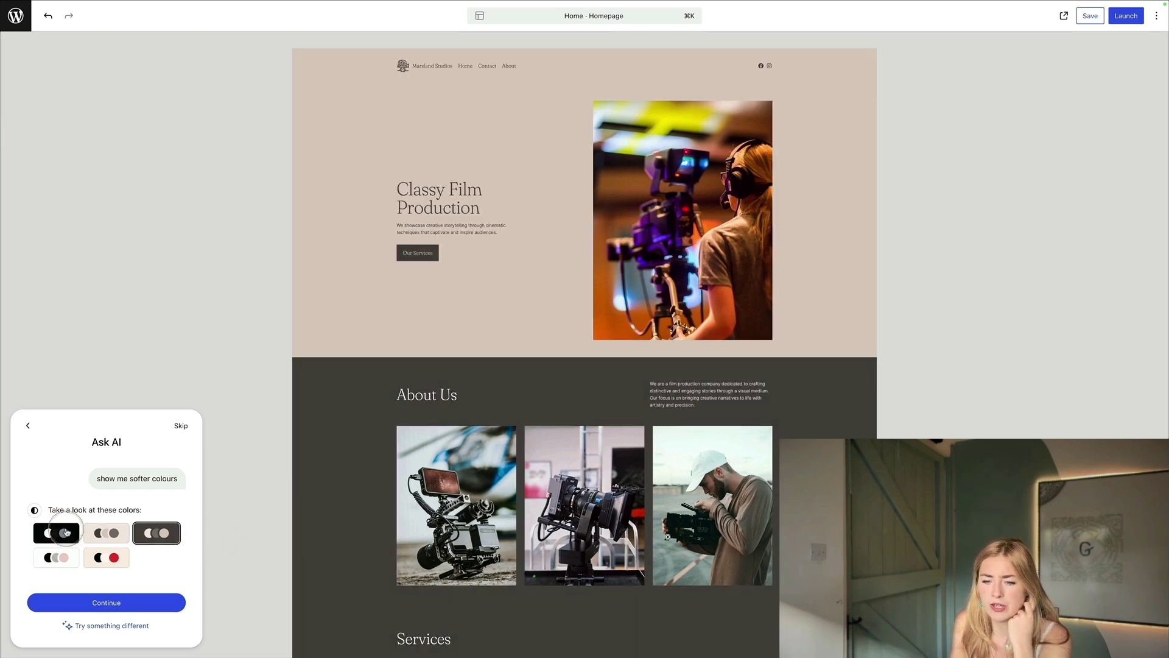
pyautogui.click(131, 601)
pyautogui.click(129, 530)
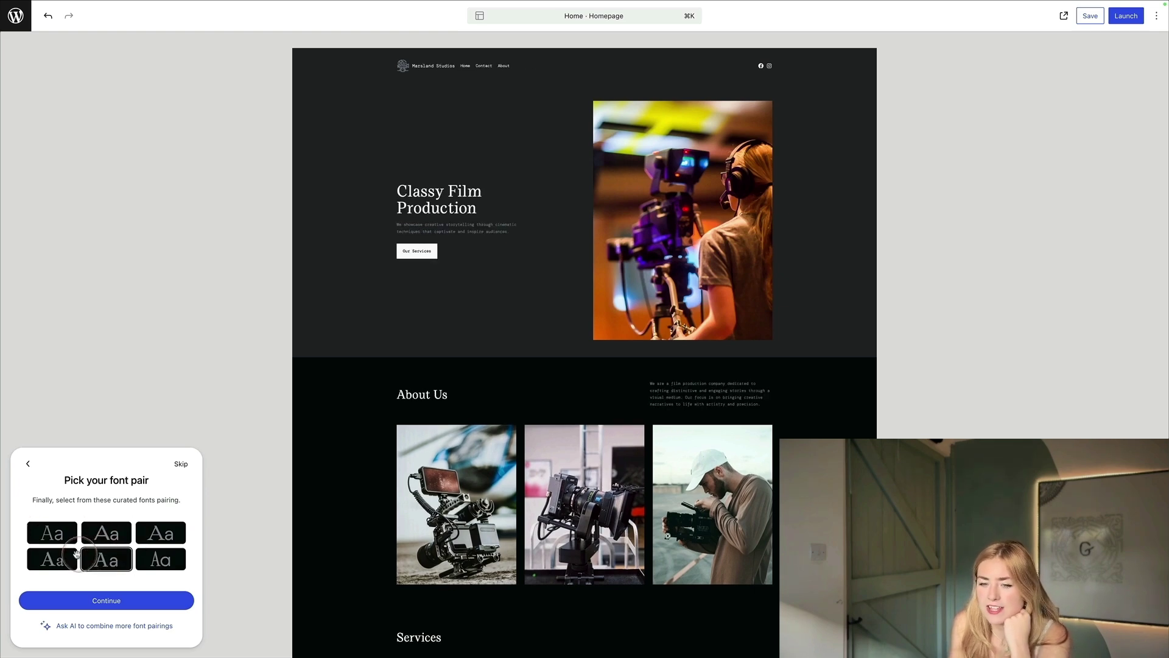
# Preview several font pairings, then keep the original serif and sans pair
pyautogui.click(168, 557)
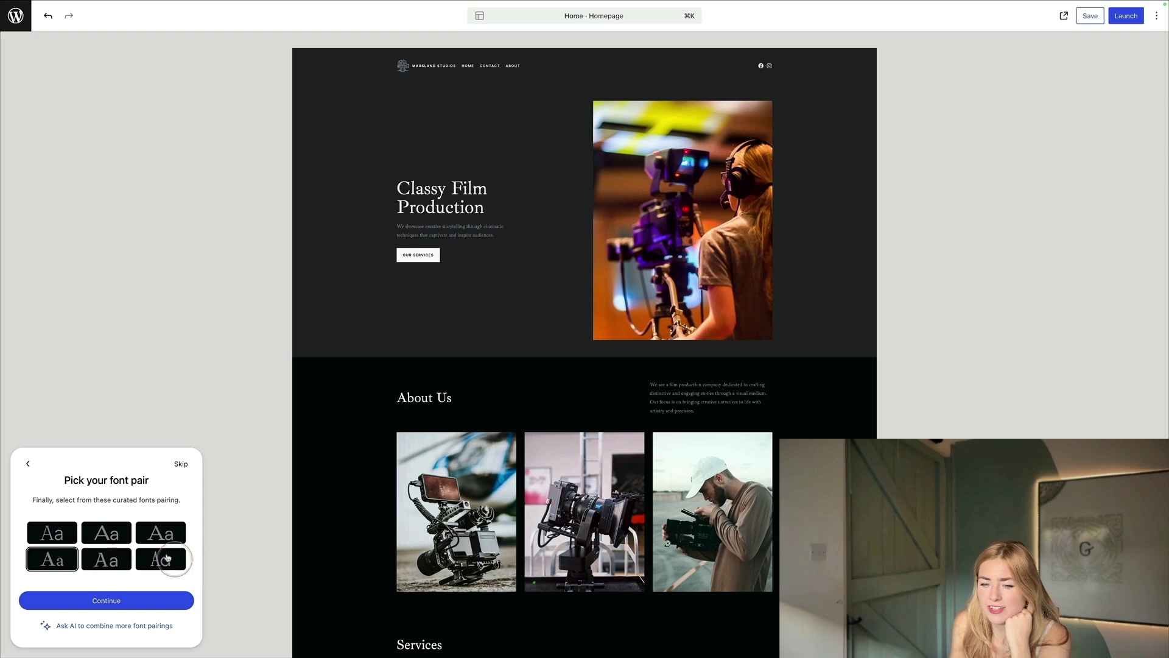
pyautogui.click(137, 306)
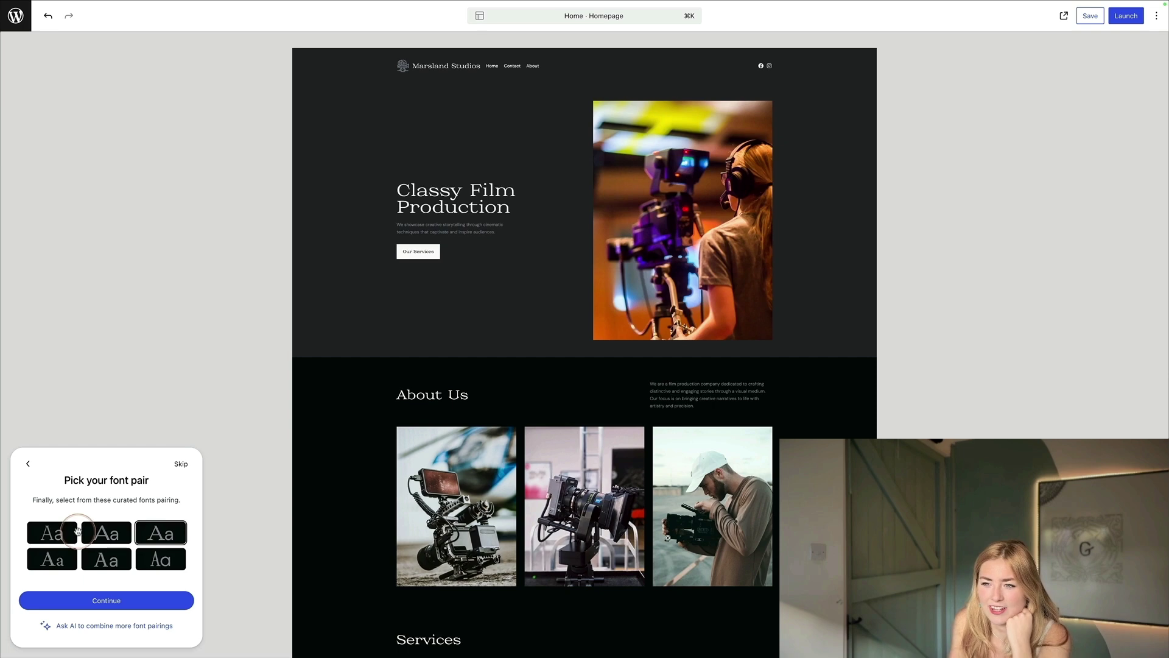
pyautogui.click(99, 538)
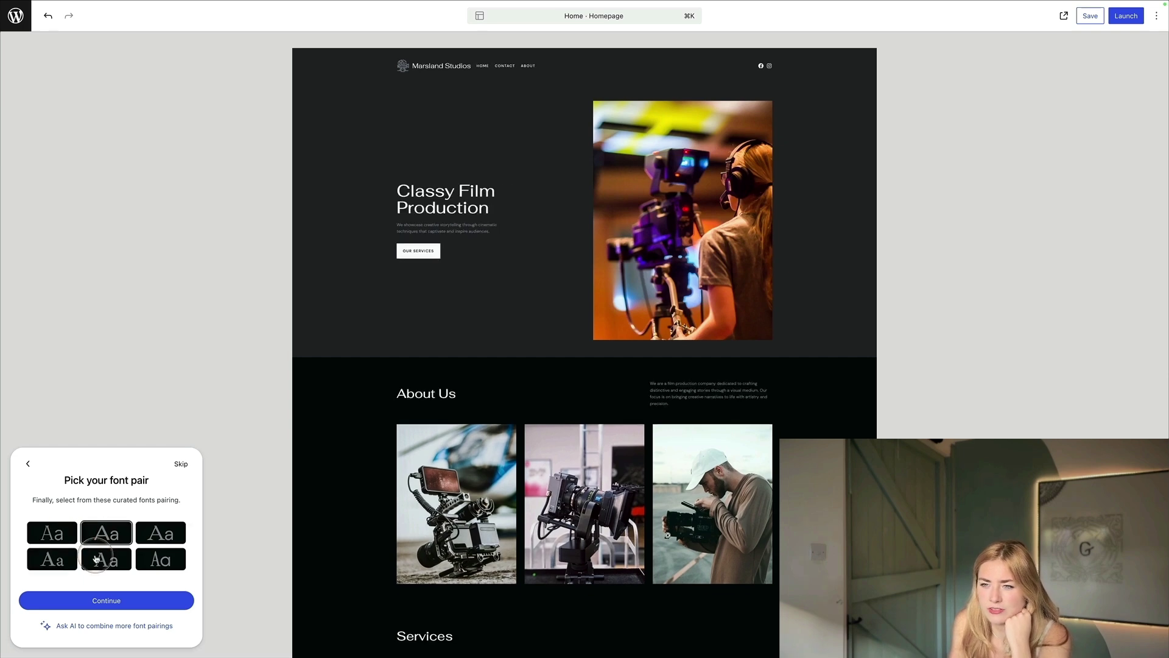
pyautogui.click(170, 556)
pyautogui.click(45, 535)
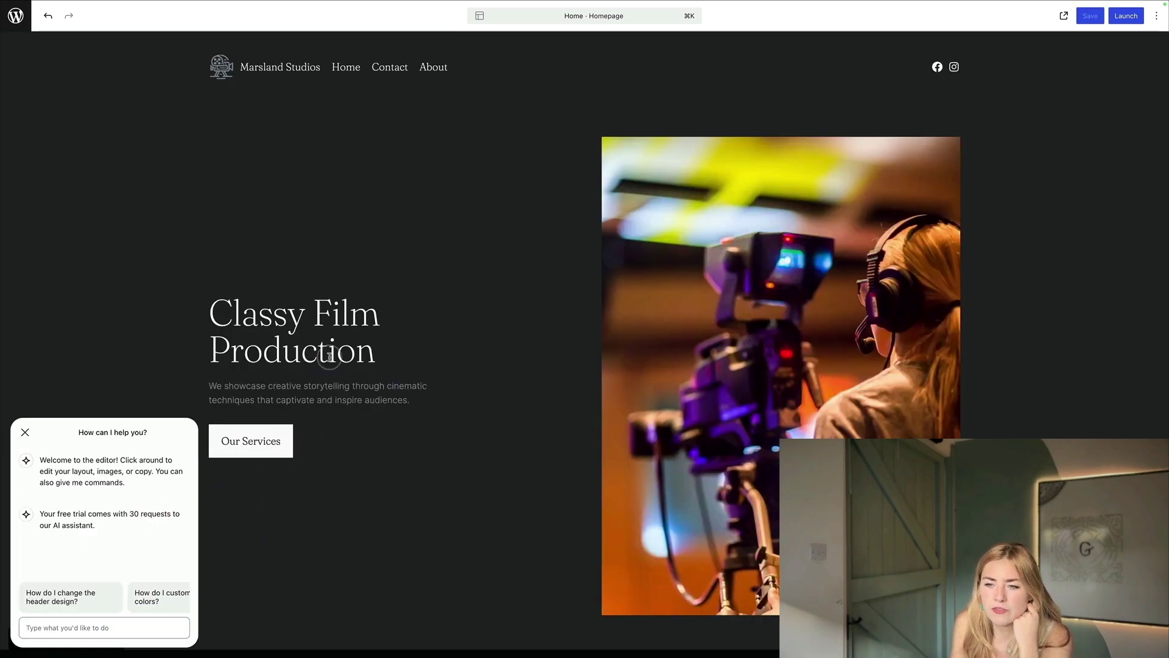
pyautogui.click(329, 356)
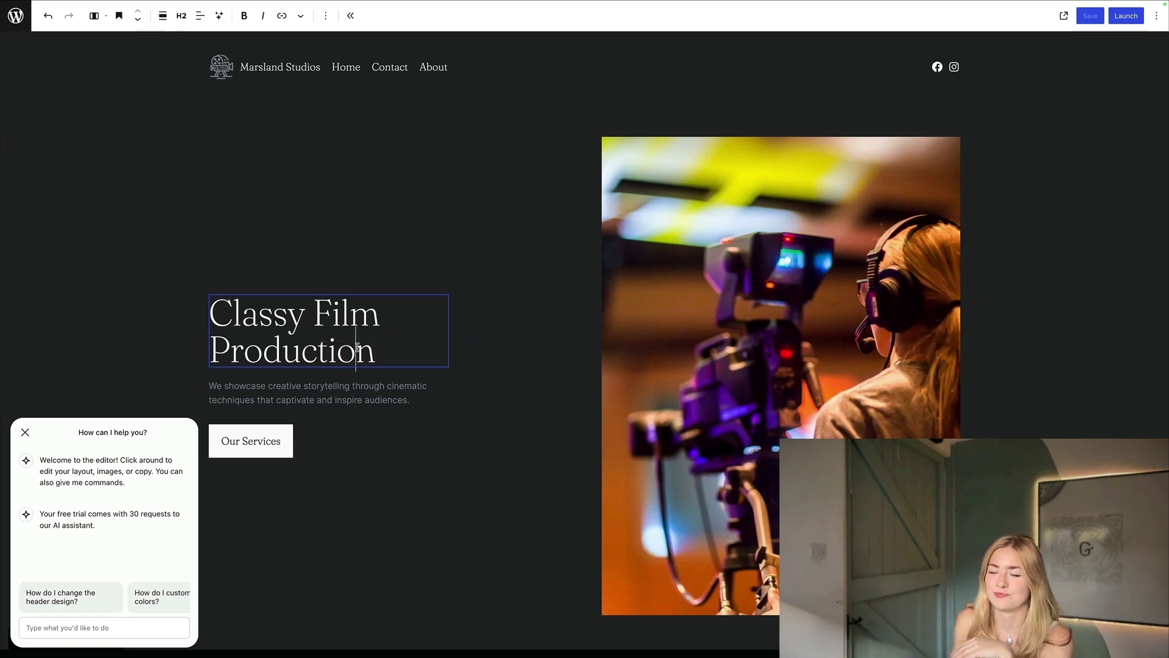
# Replace 'Classy Film' with 'Marsland Studios' and delete 'Production' from the hero heading
pyautogui.click(359, 347)
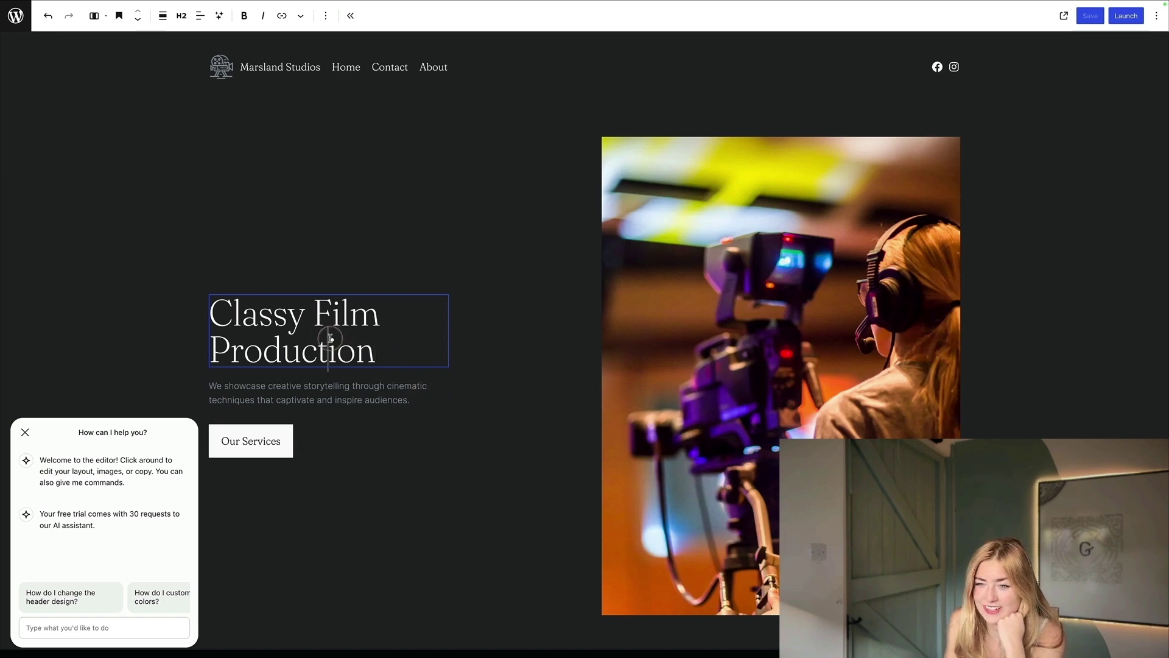
pyautogui.moveTo(385, 315); pyautogui.dragTo(1, 303)
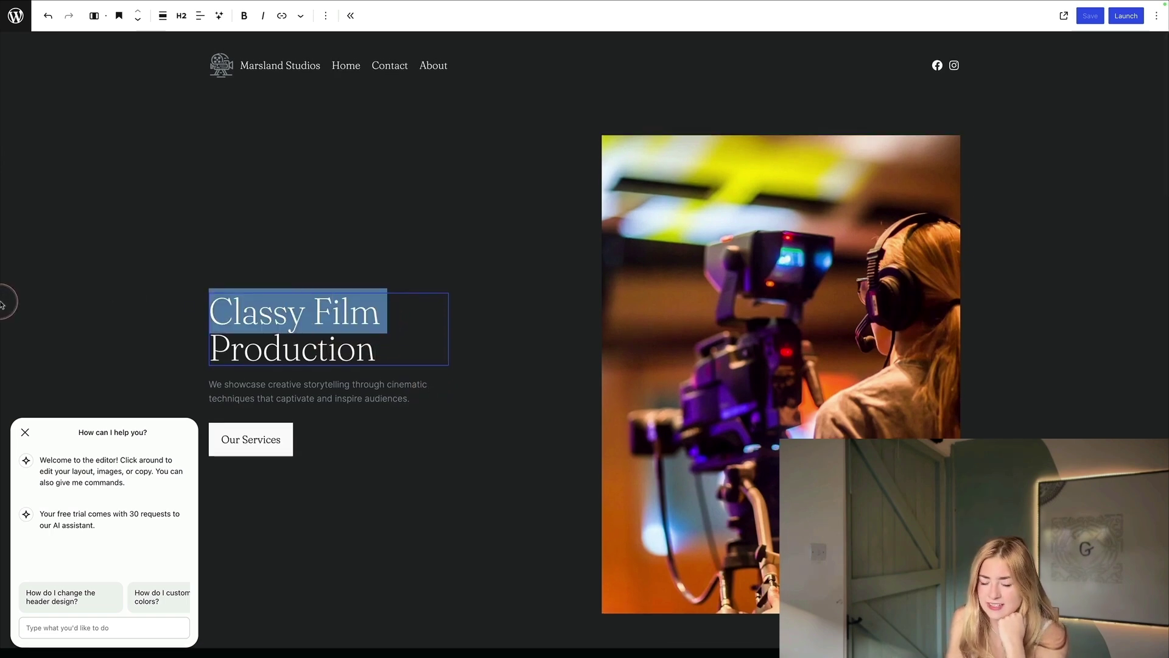
pyautogui.write('Marsland Studios')
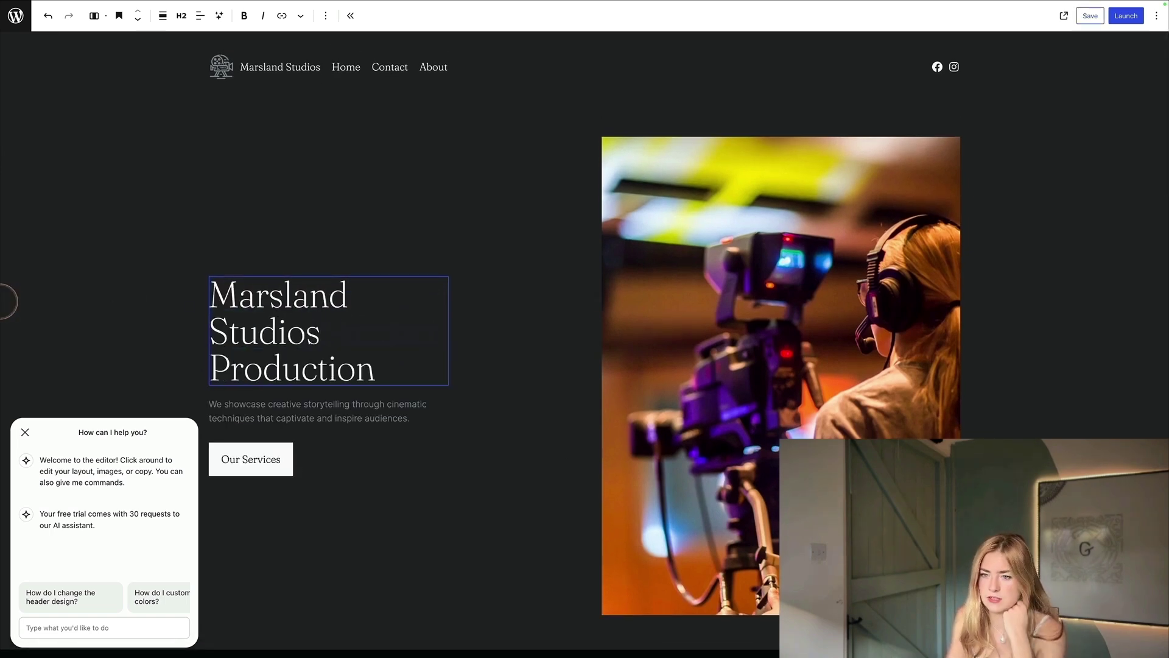
pyautogui.moveTo(394, 374); pyautogui.dragTo(182, 358)
pyautogui.press('BackSpace')
pyautogui.click(341, 393)
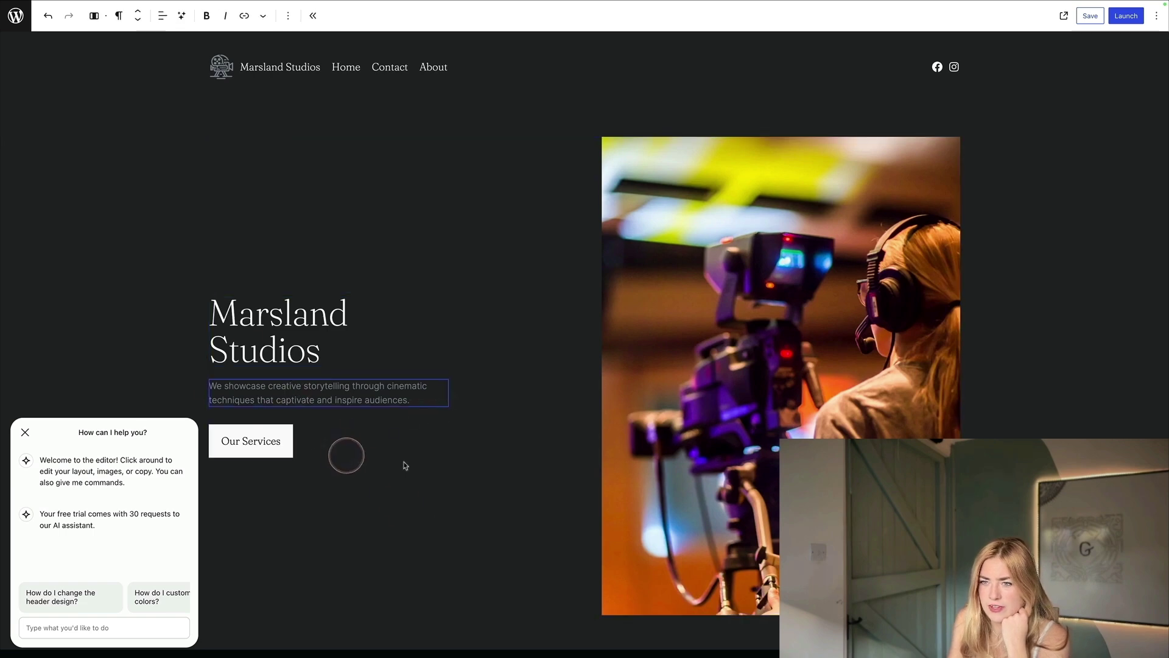
pyautogui.click(407, 259)
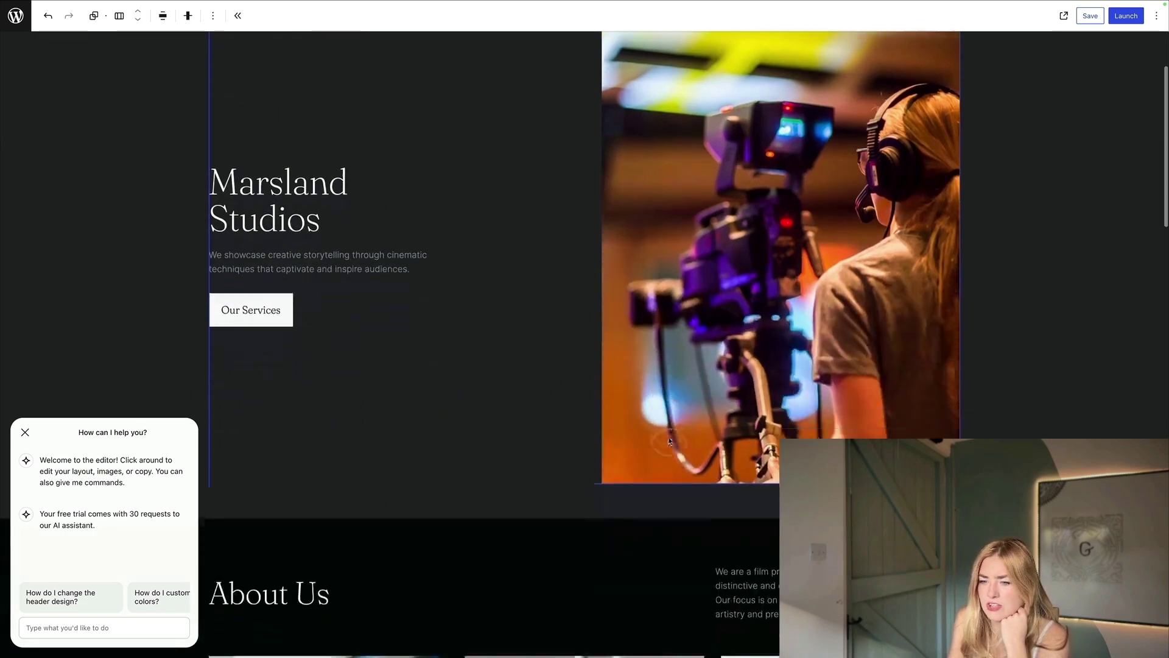
pyautogui.scroll(-3, 669, 441)
pyautogui.scroll(-2, 670, 441)
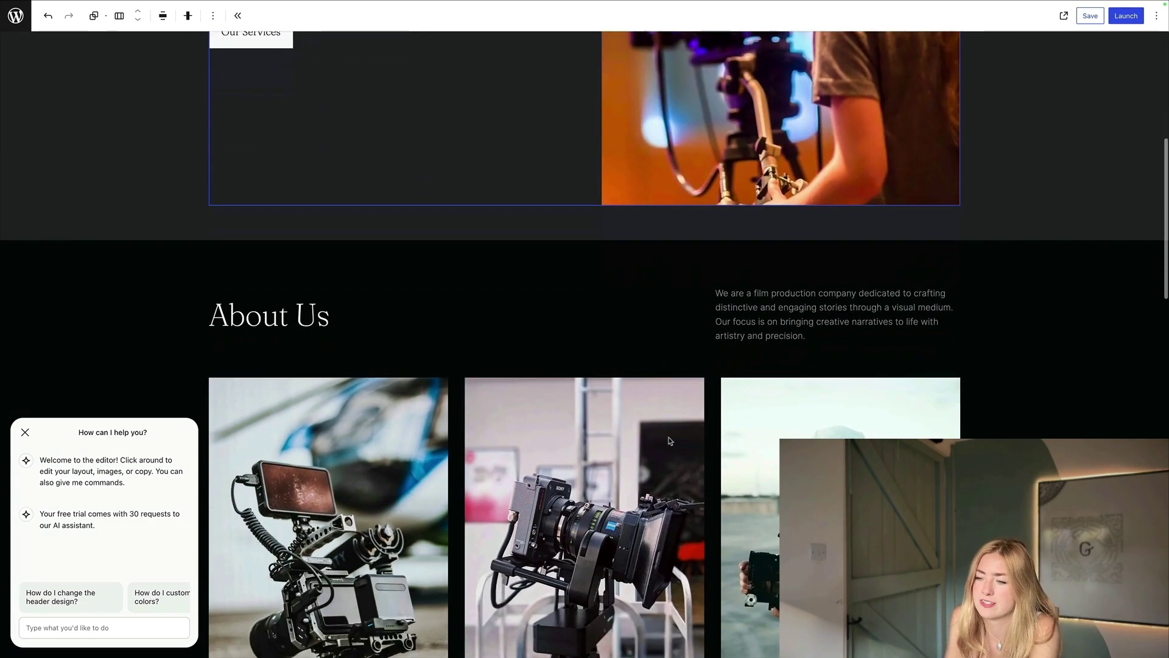
pyautogui.click(670, 441)
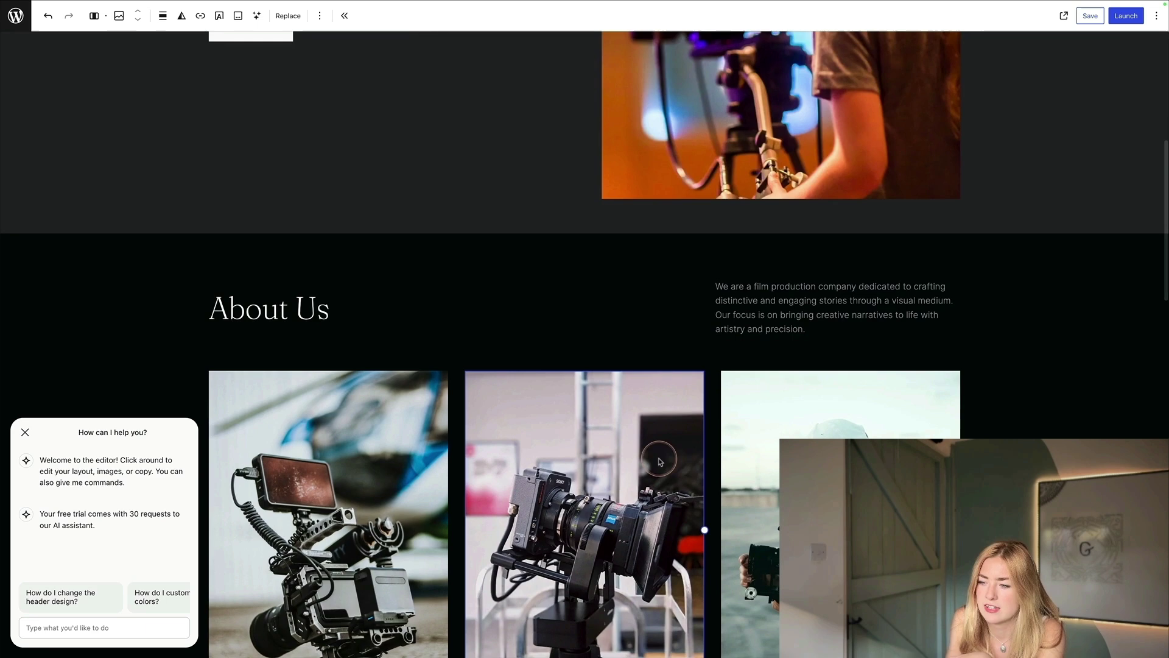
pyautogui.click(293, 488)
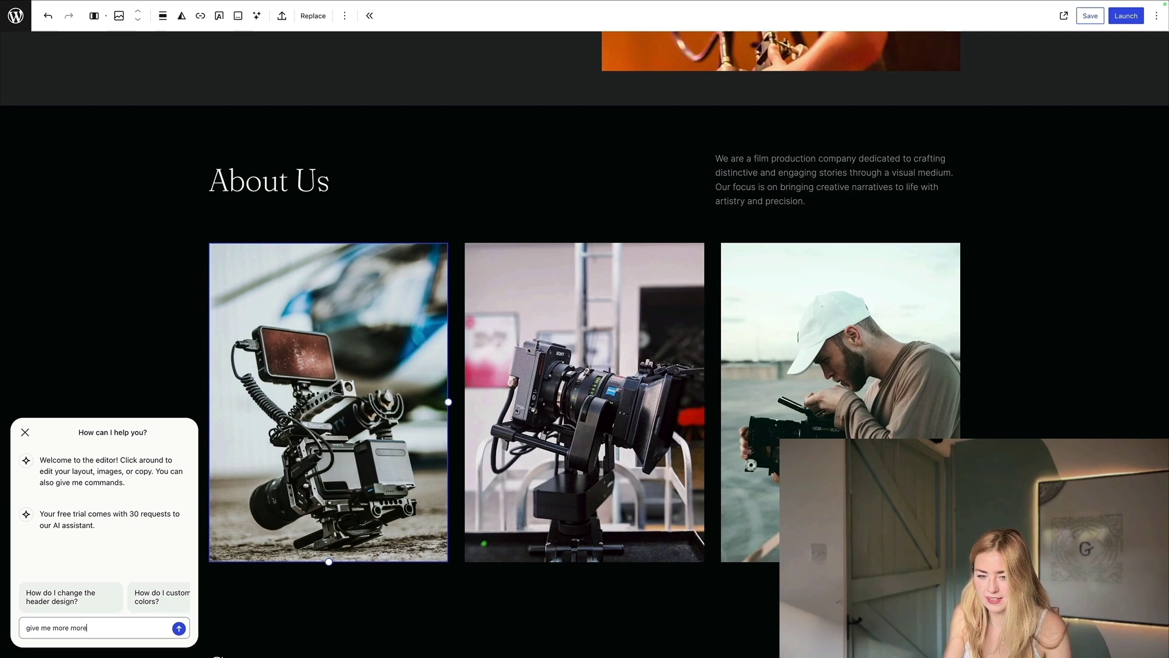
pyautogui.write('photos')
pyautogui.press('Return')
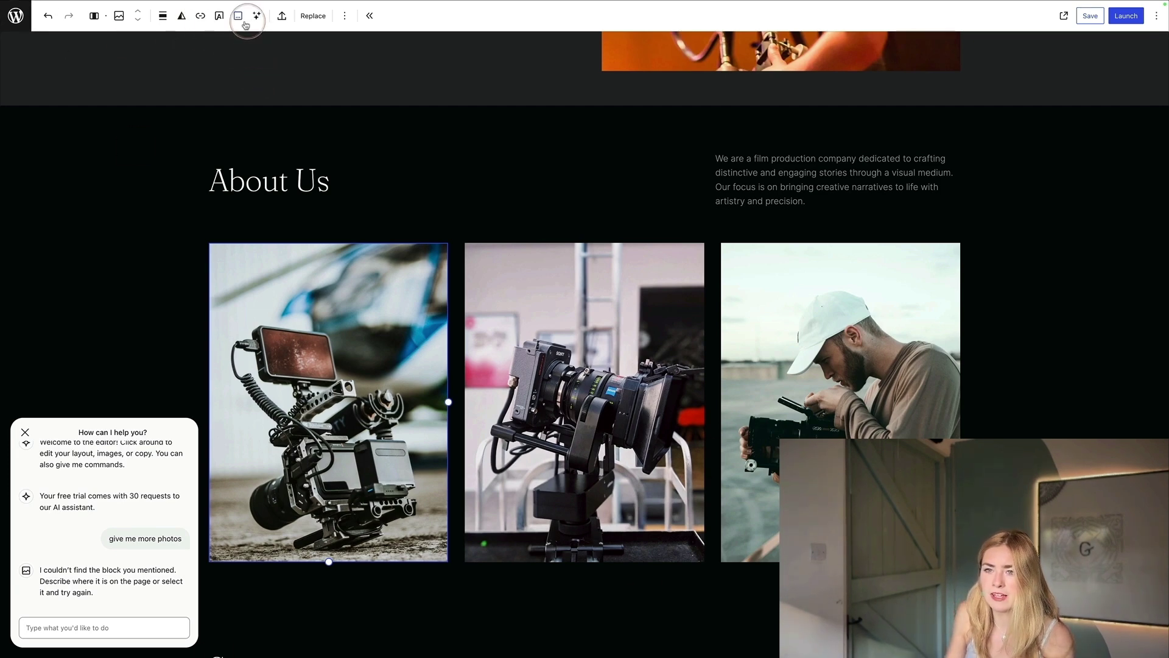
pyautogui.click(119, 16)
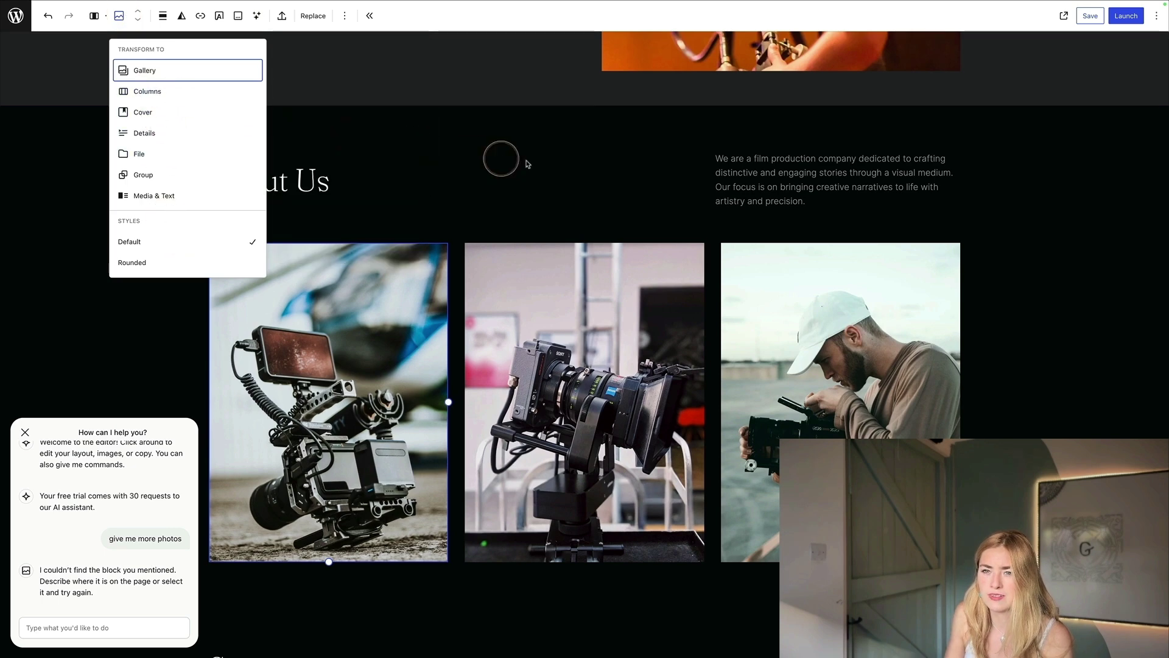
pyautogui.click(544, 162)
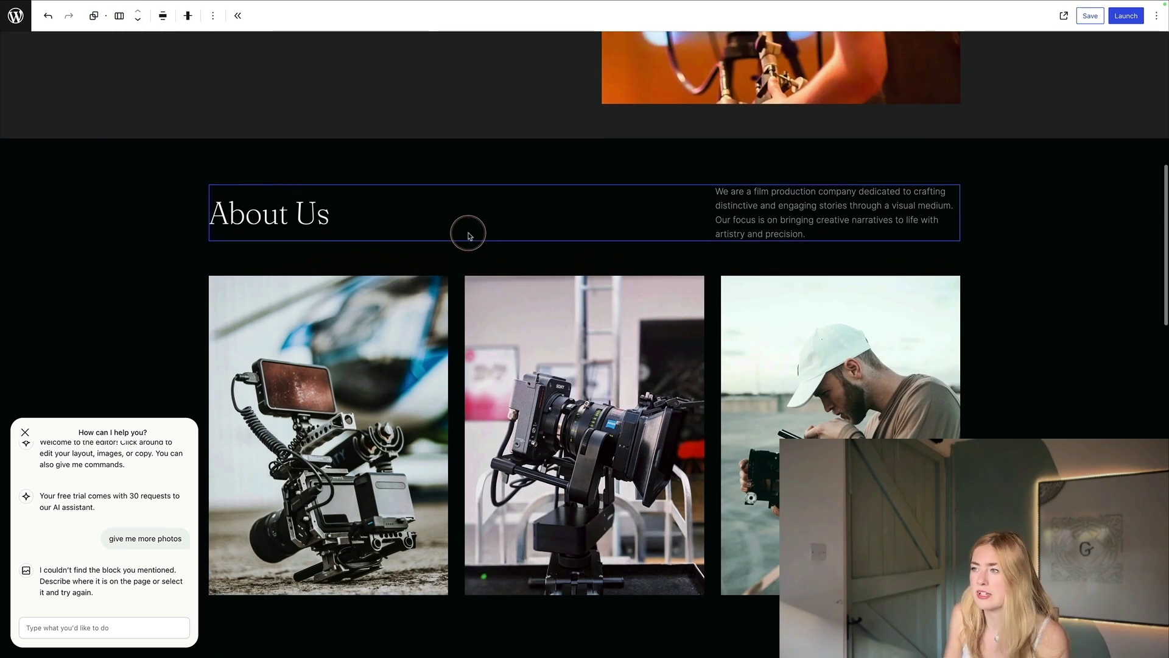
pyautogui.click(94, 16)
pyautogui.click(315, 17)
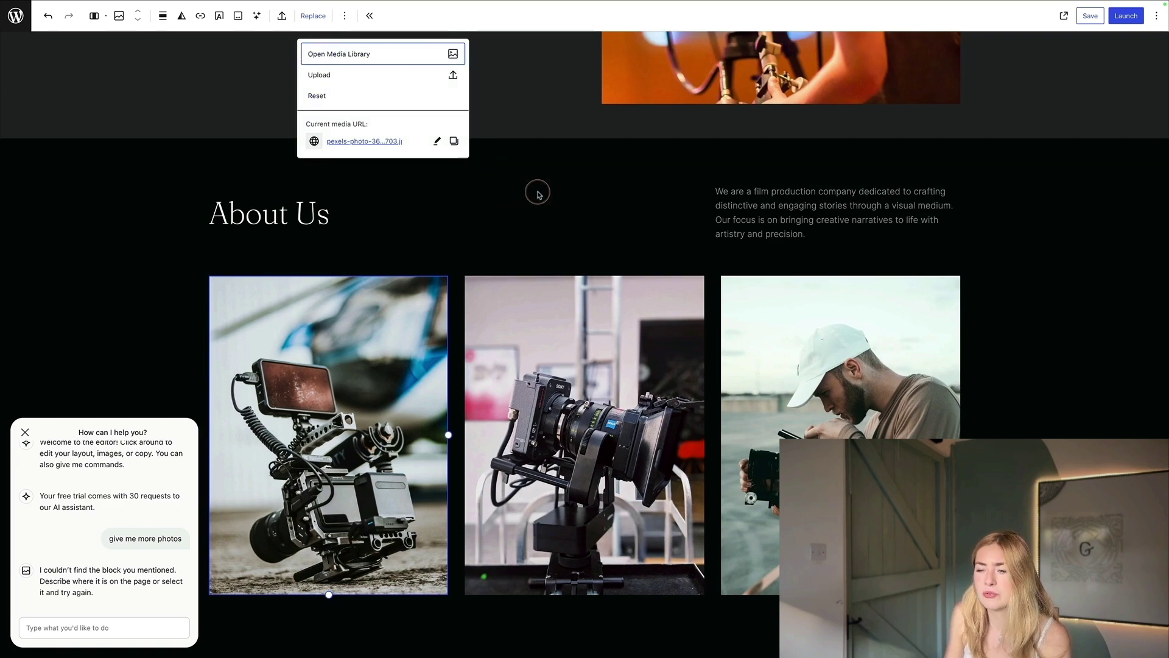
pyautogui.click(537, 211)
pyautogui.scroll(-2, 541, 244)
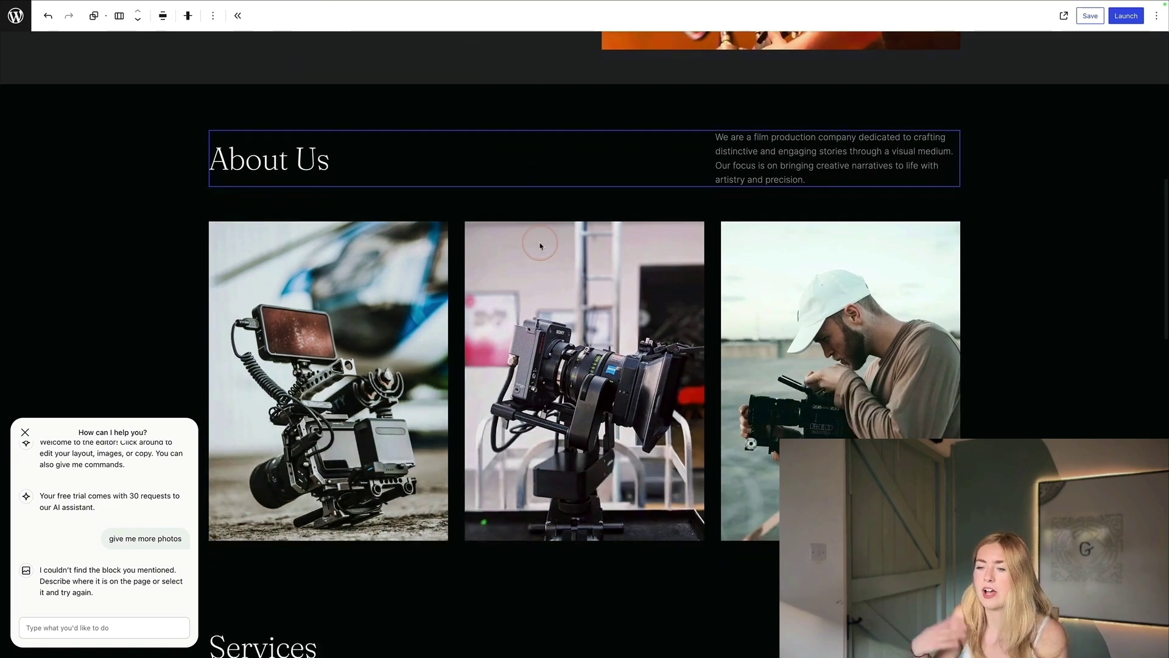
pyautogui.scroll(-10, 540, 245)
pyautogui.scroll(-2, 540, 245)
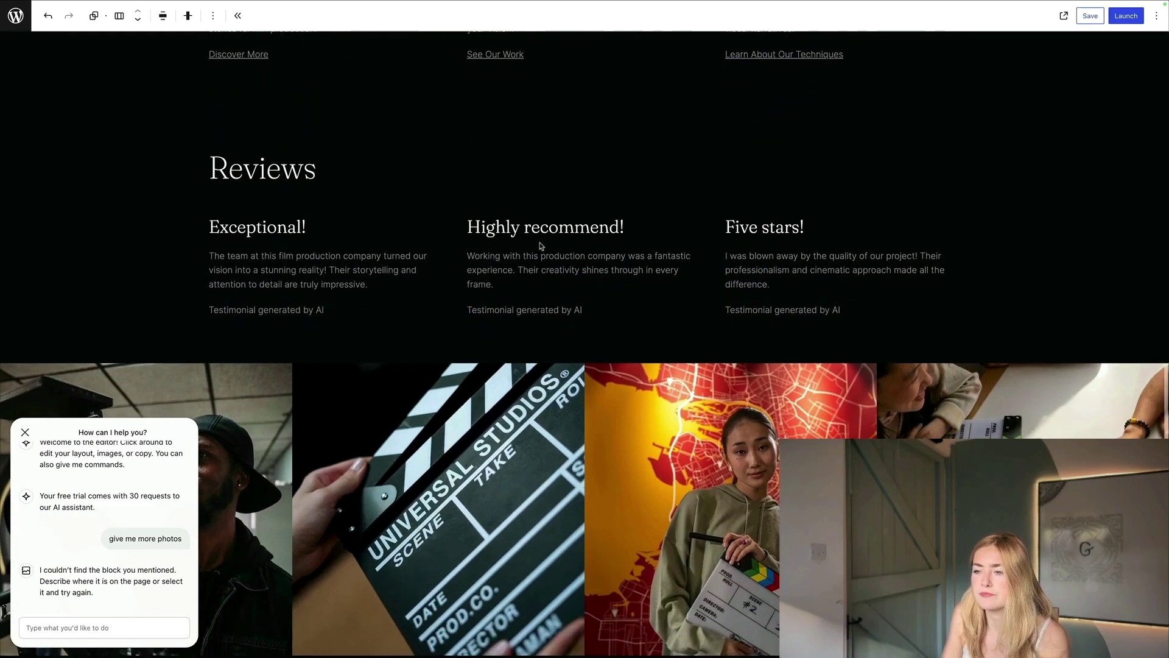
pyautogui.scroll(5, 540, 245)
pyautogui.scroll(10, 540, 245)
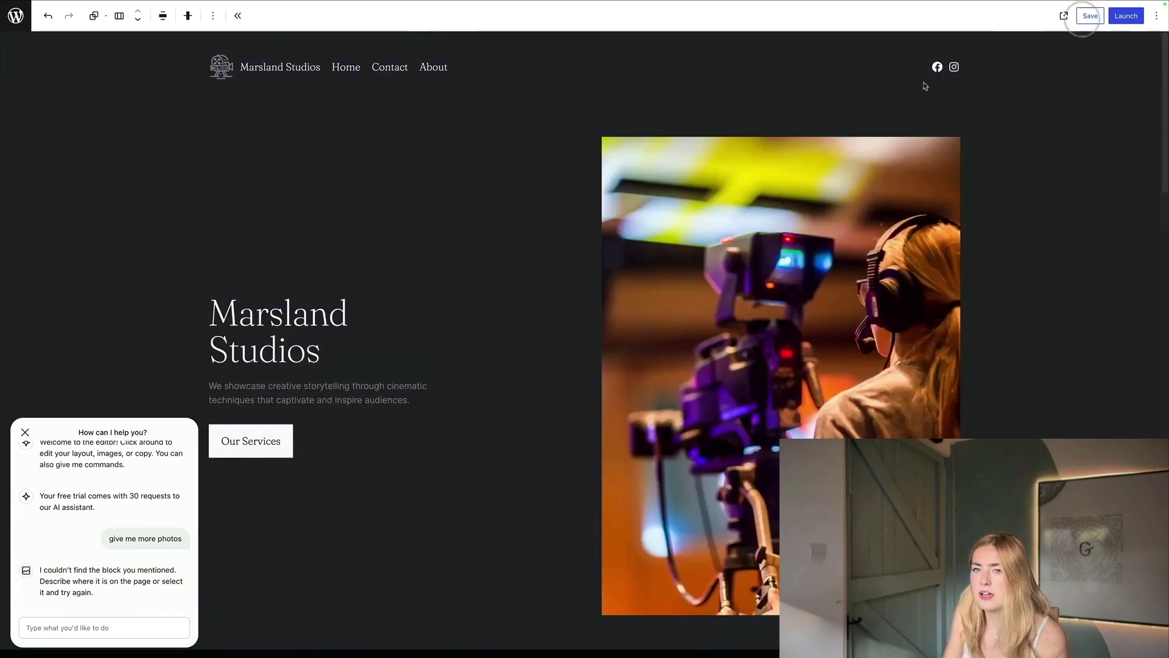
# Preview the live site in a new tab, scrolling the homepage and visiting Contact and Home
pyautogui.click(1056, 24)
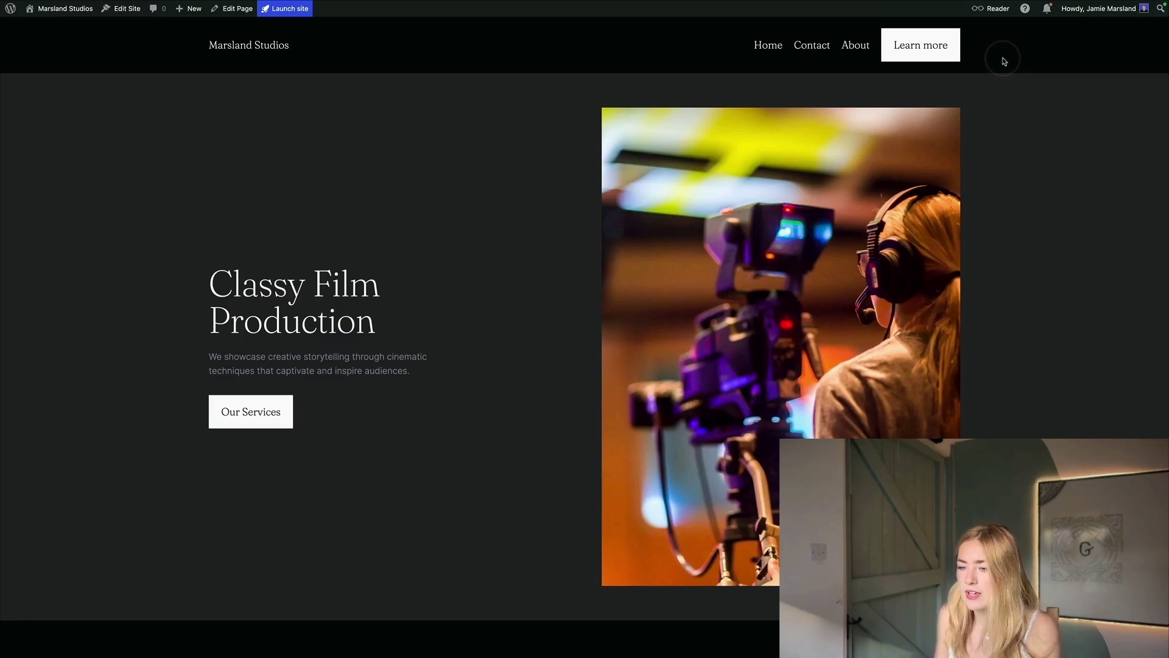
pyautogui.scroll(-5, 619, 267)
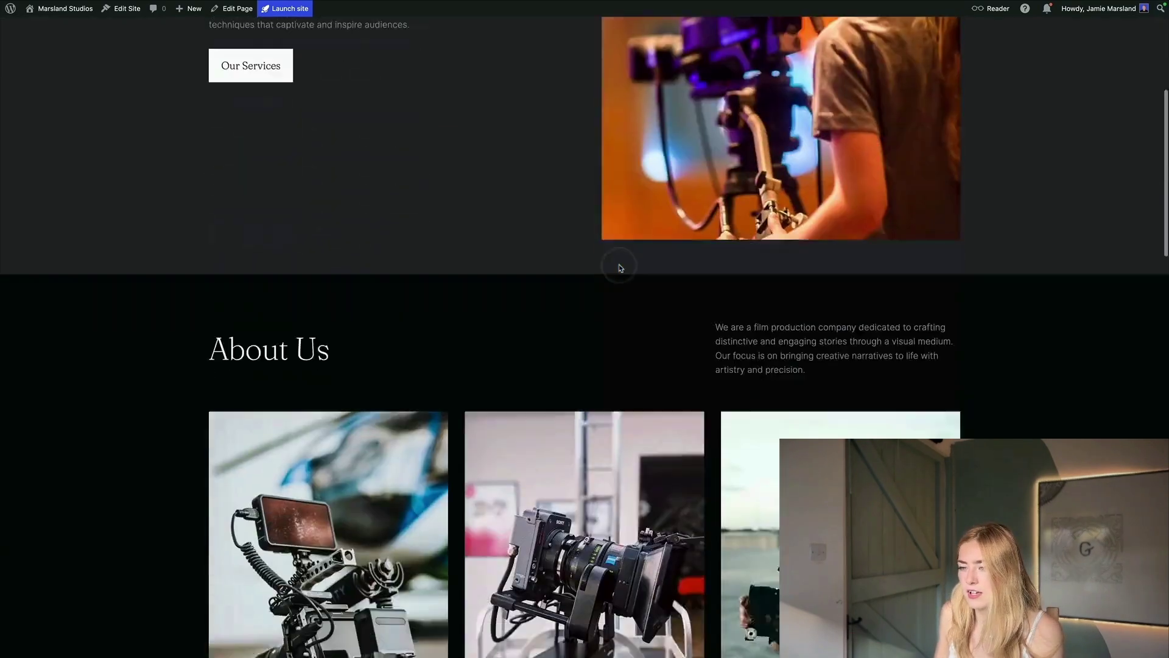
pyautogui.scroll(-5, 619, 267)
pyautogui.scroll(-5, 620, 268)
pyautogui.scroll(-10, 621, 268)
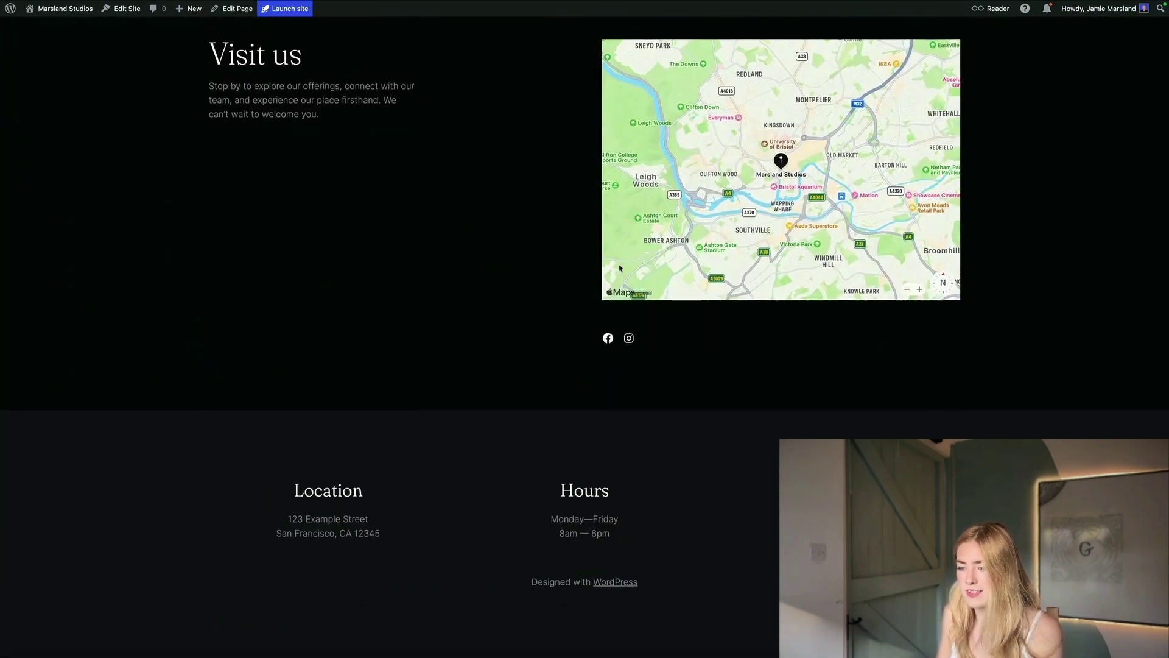
pyautogui.scroll(10, 620, 268)
pyautogui.scroll(2, 620, 268)
pyautogui.scroll(5, 621, 268)
pyautogui.scroll(3, 620, 268)
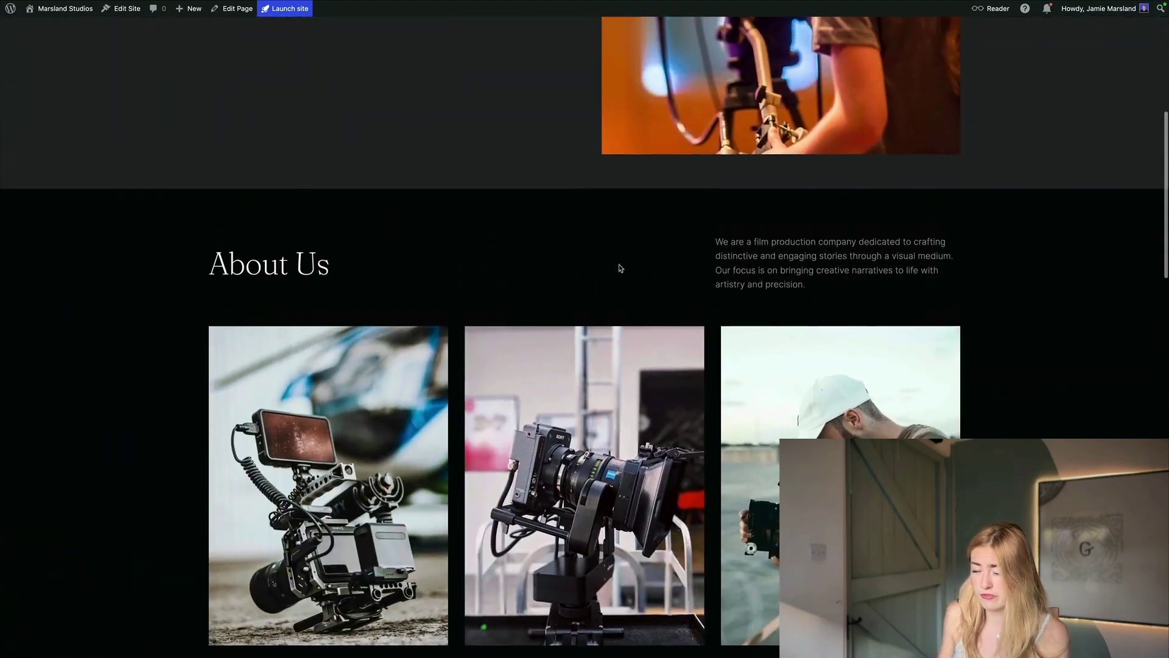
pyautogui.scroll(-3, 619, 268)
pyautogui.scroll(-4, 620, 268)
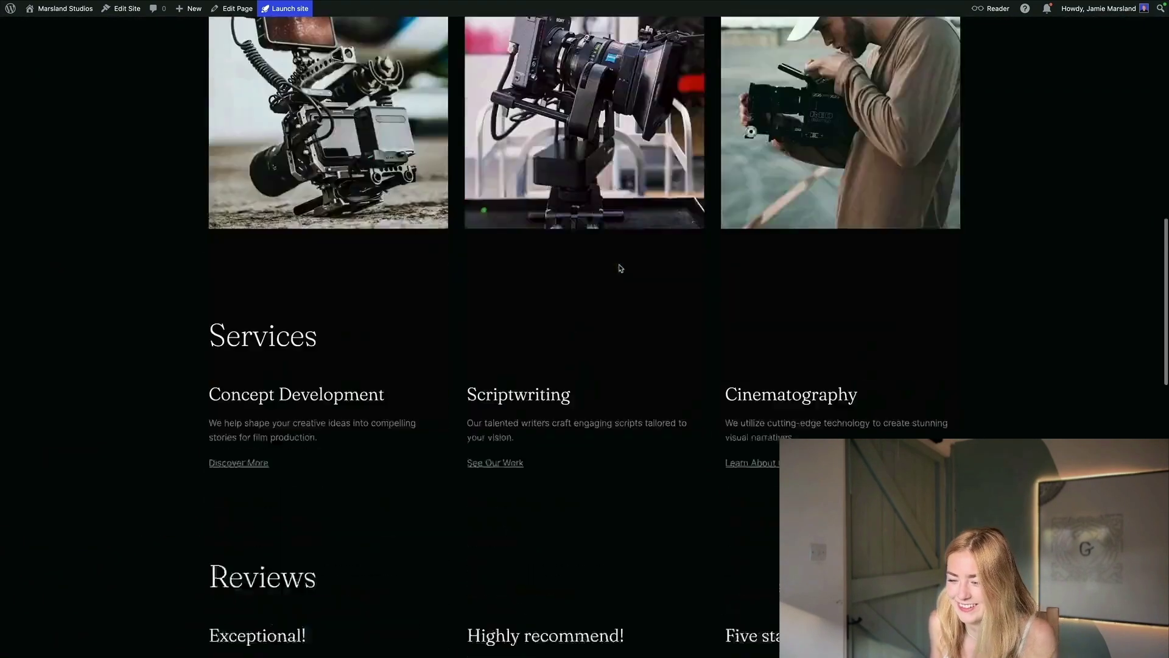
pyautogui.scroll(-8, 619, 268)
pyautogui.scroll(-5, 618, 265)
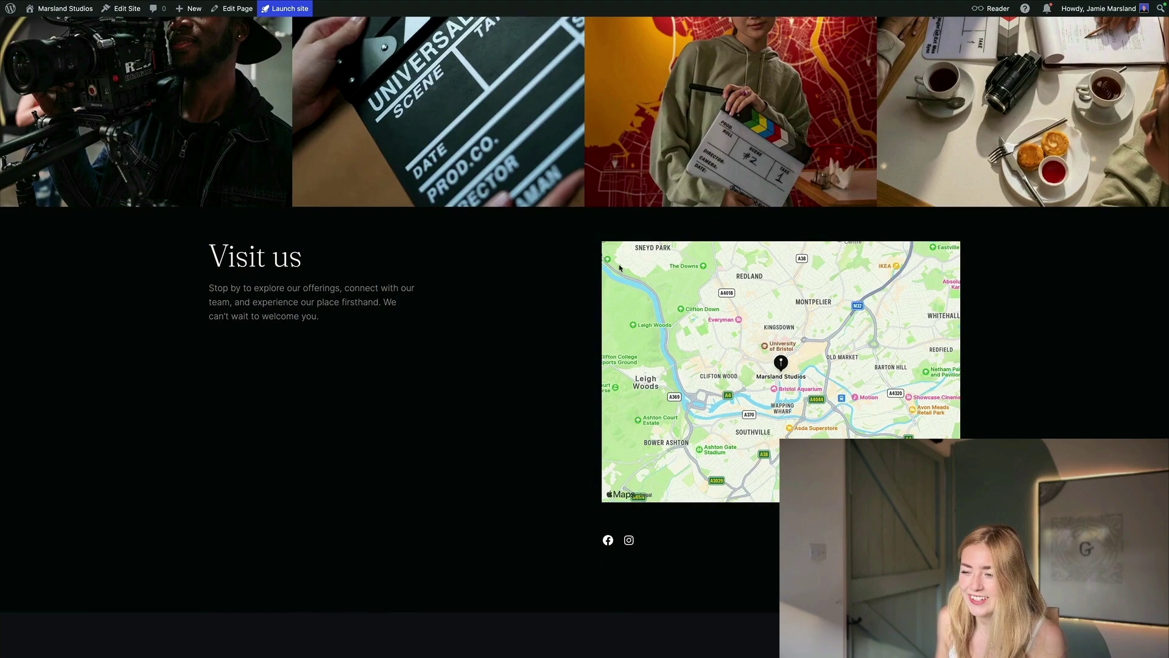
pyautogui.scroll(-3, 620, 268)
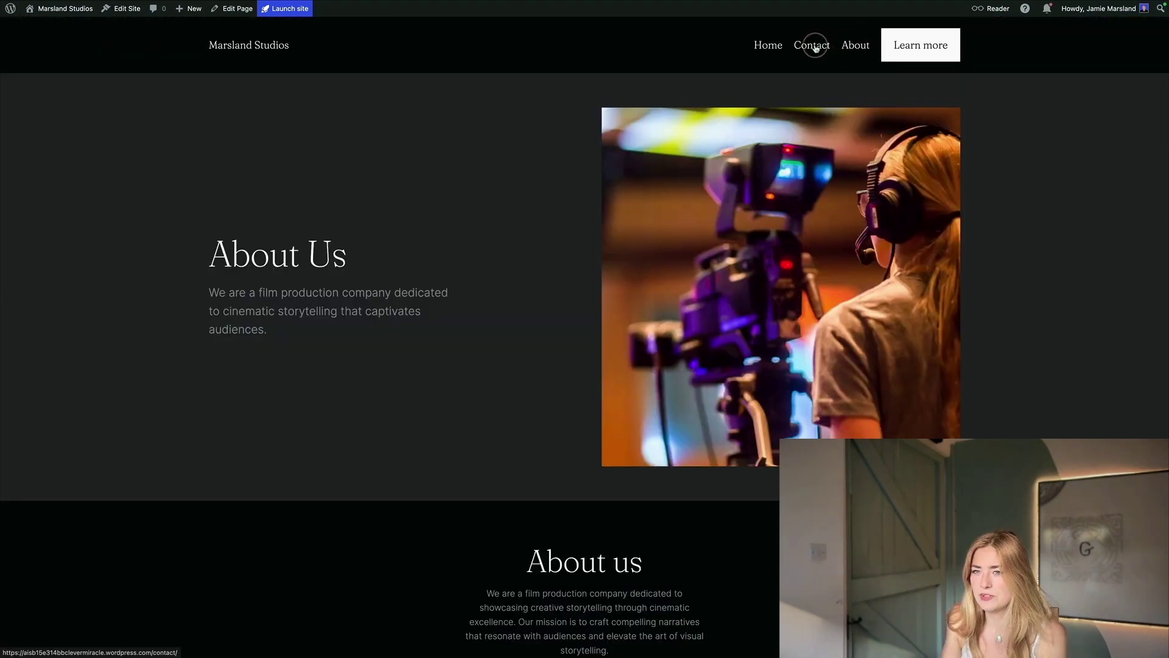
pyautogui.click(812, 45)
pyautogui.click(766, 46)
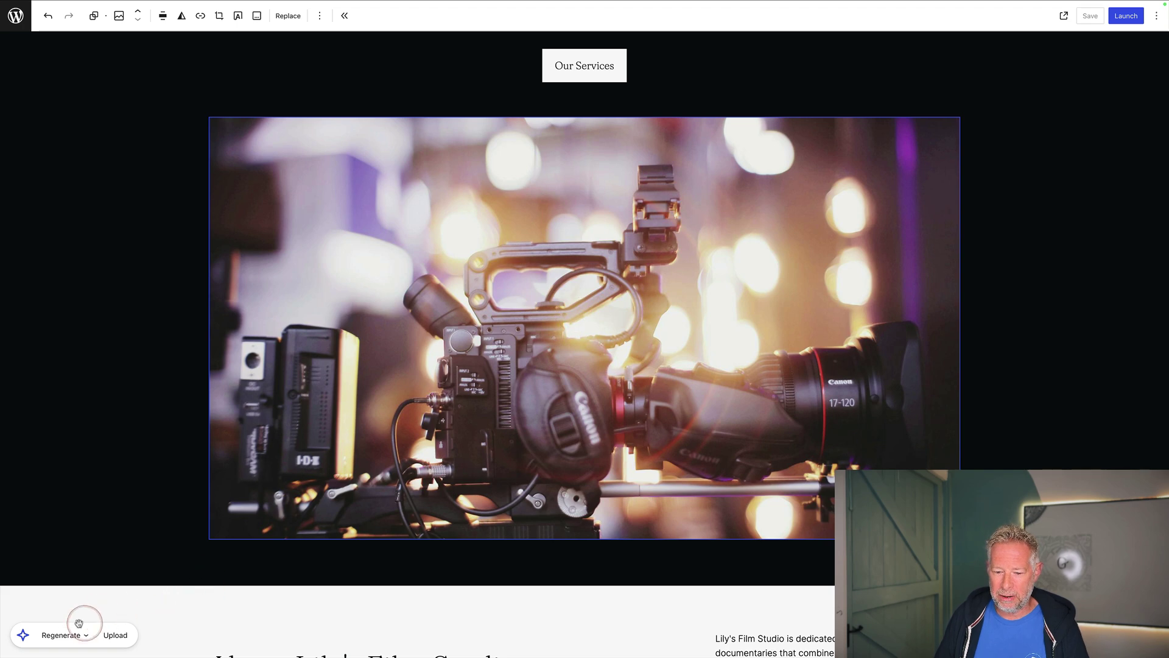
# Ask the AI image assistant to 'make me another image' for the Our Services photo
pyautogui.click(62, 636)
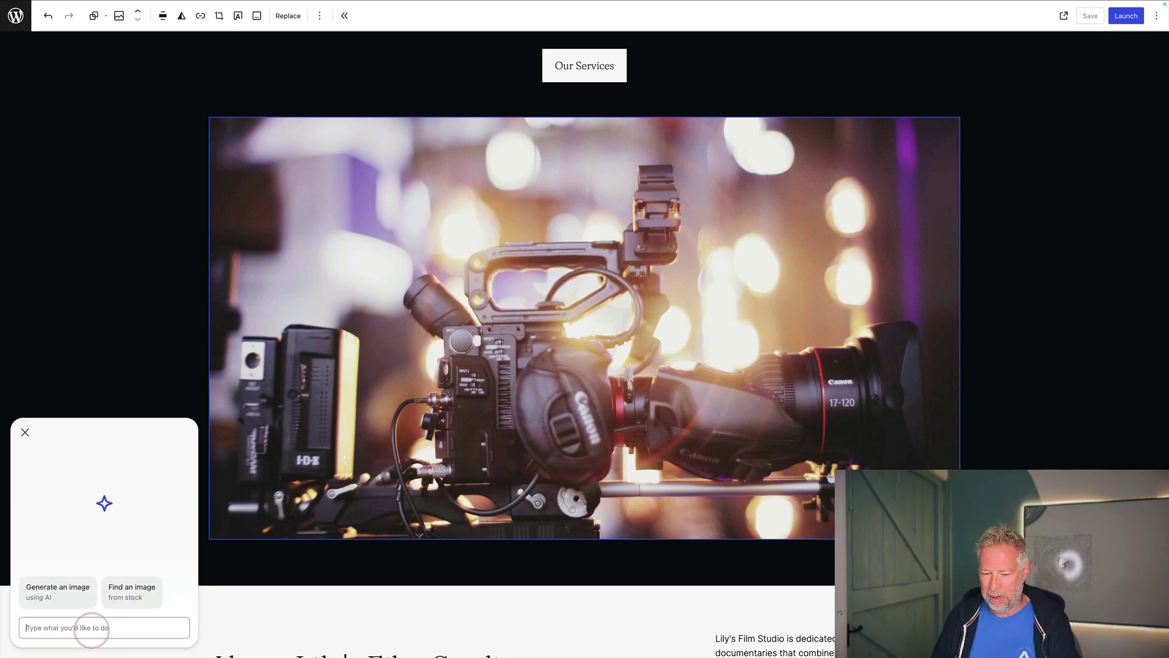
pyautogui.write('make me another image')
pyautogui.press('Return')
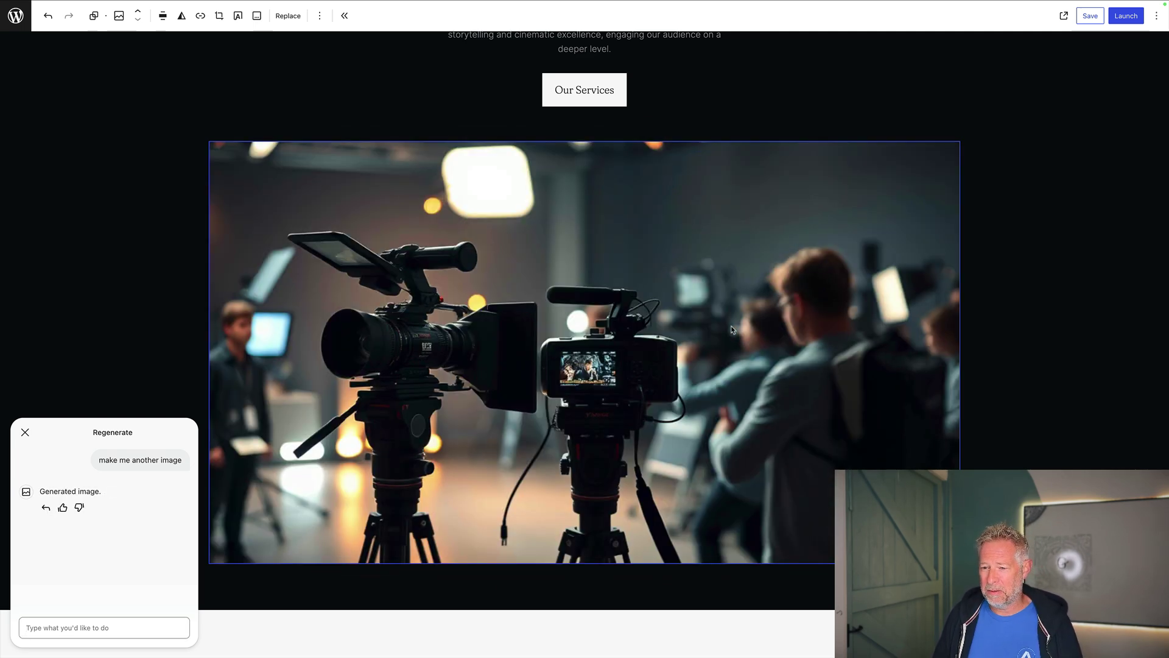
# Select the hero section, hide the block tools, and bring up the overview of all site pages
pyautogui.scroll(3, 388, 165)
pyautogui.scroll(4, 397, 159)
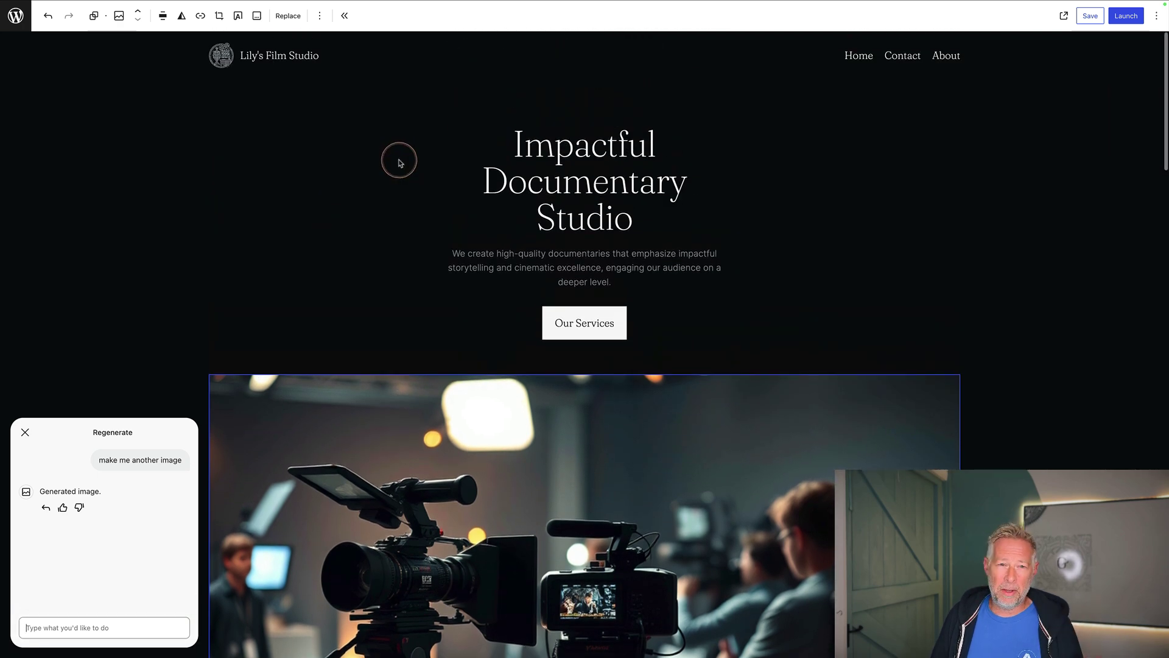
pyautogui.click(405, 165)
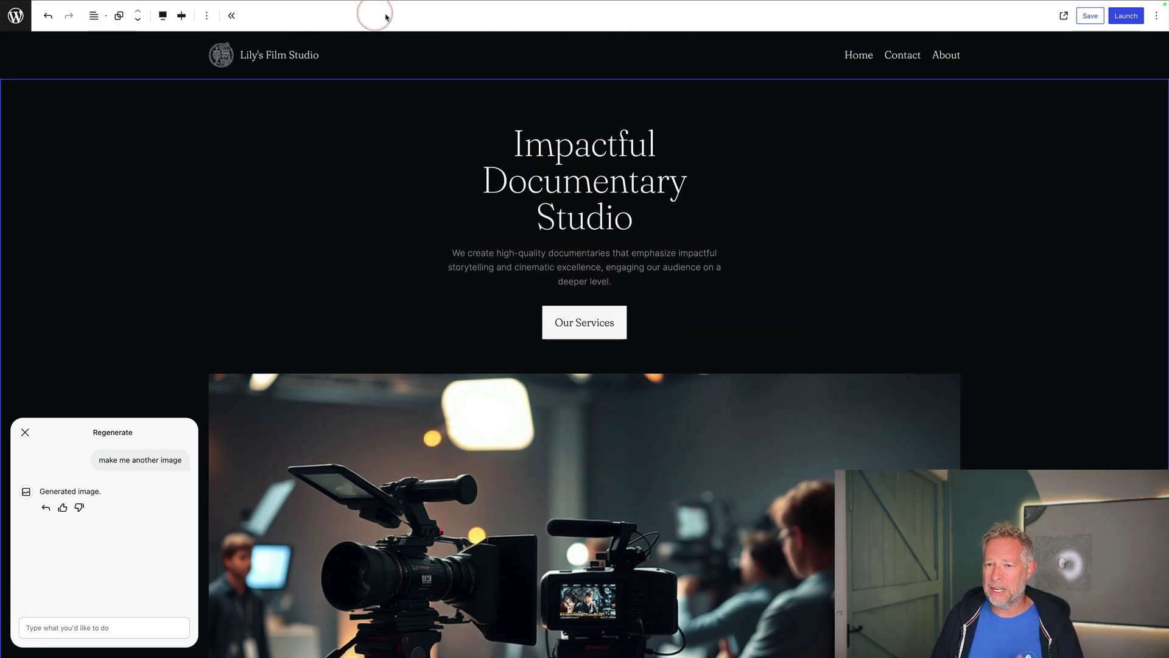
pyautogui.click(231, 18)
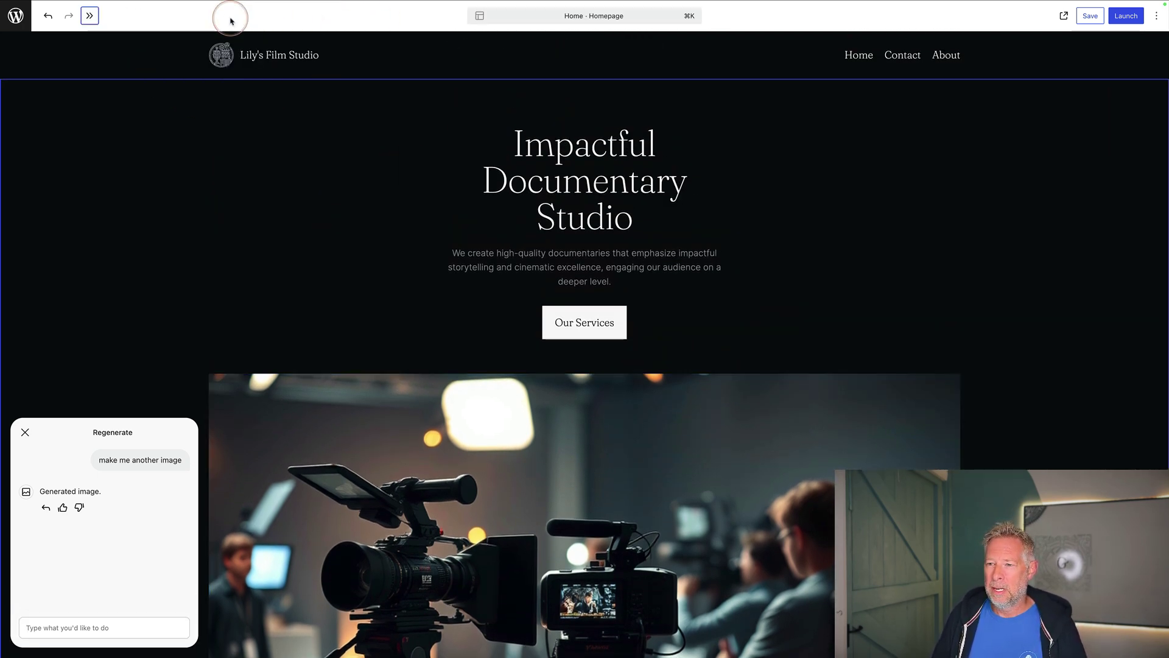
pyautogui.click(574, 18)
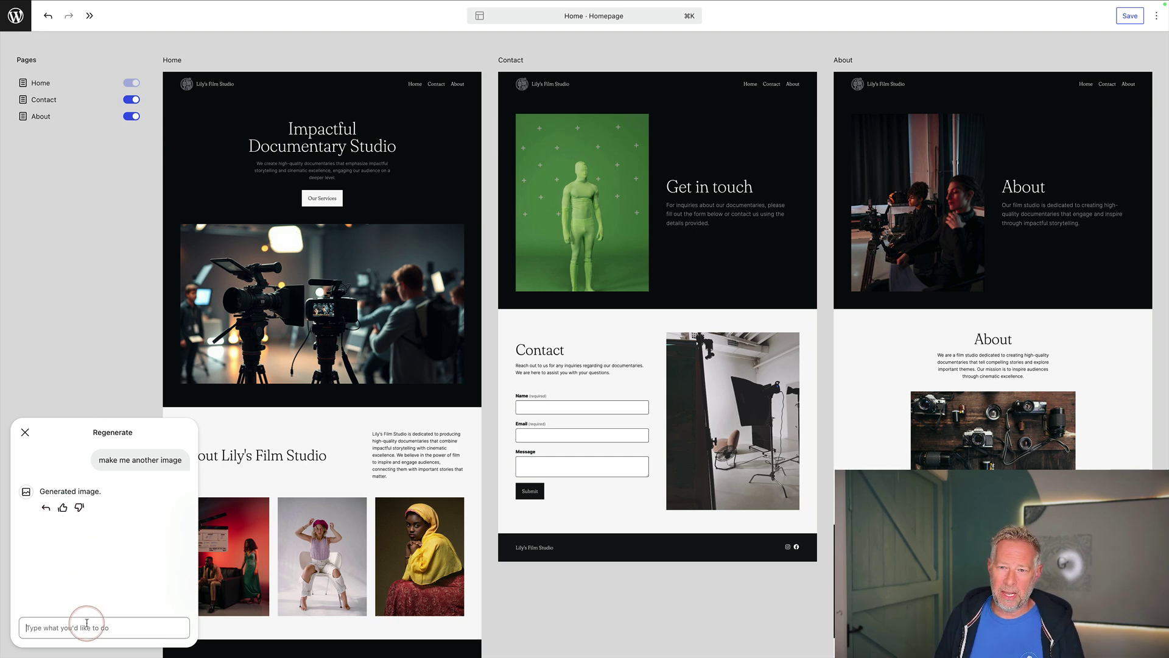
# From the Contact page, launch the site with the lilysfilmstudio.blog domain
pyautogui.click(698, 235)
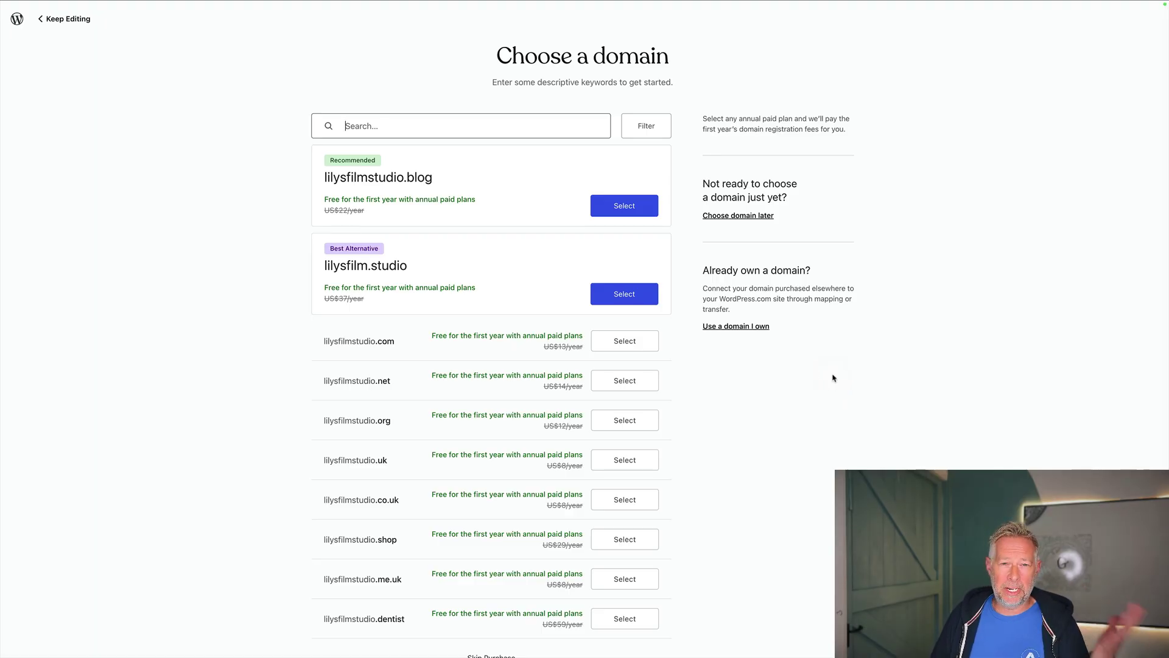
pyautogui.click(836, 348)
pyautogui.click(611, 195)
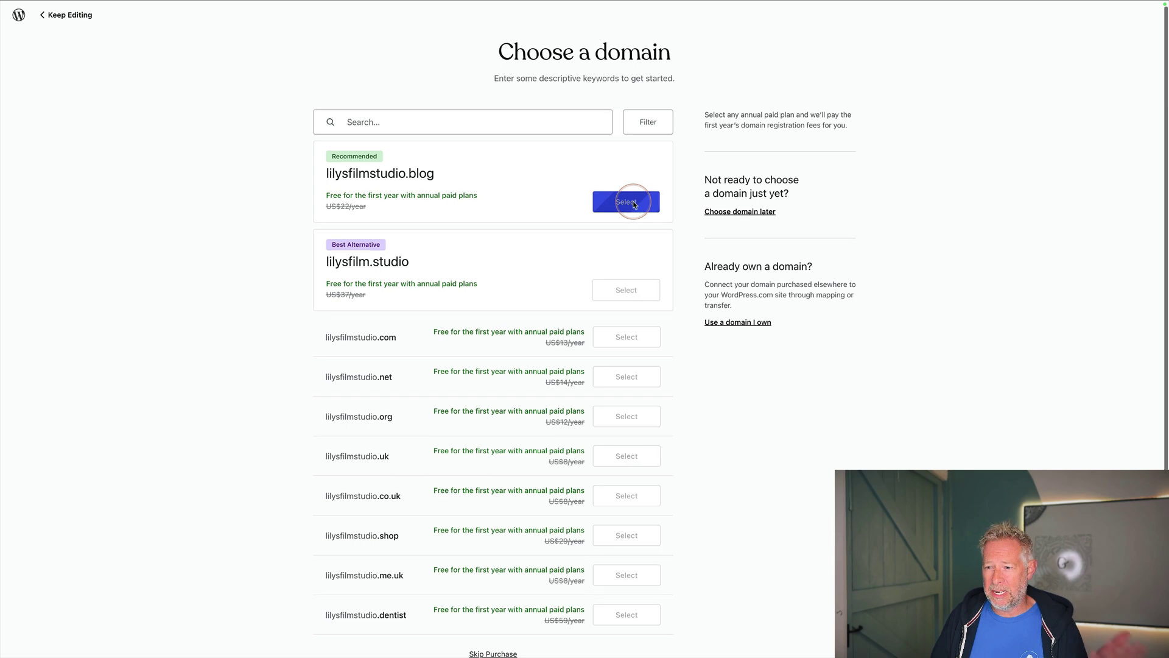
pyautogui.click(404, 123)
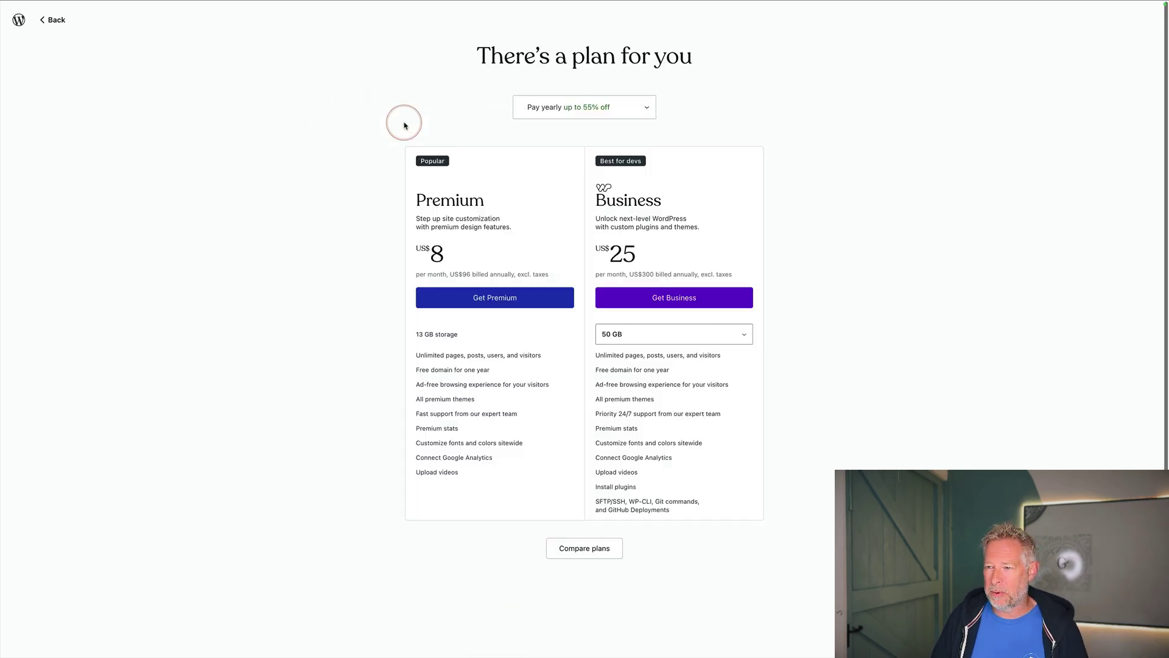